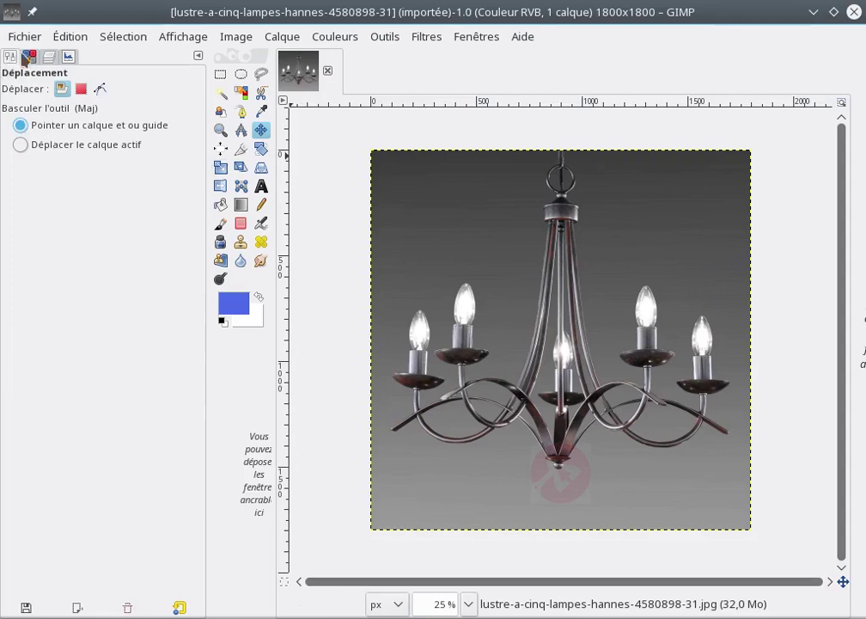
Create a new blank image 600 px wide and 600 px high
{"action": "left_click", "coordinate": [24, 36]}
{"action": "left_click", "coordinate": [41, 62]}
{"action": "double_click", "coordinate": [379, 274]}
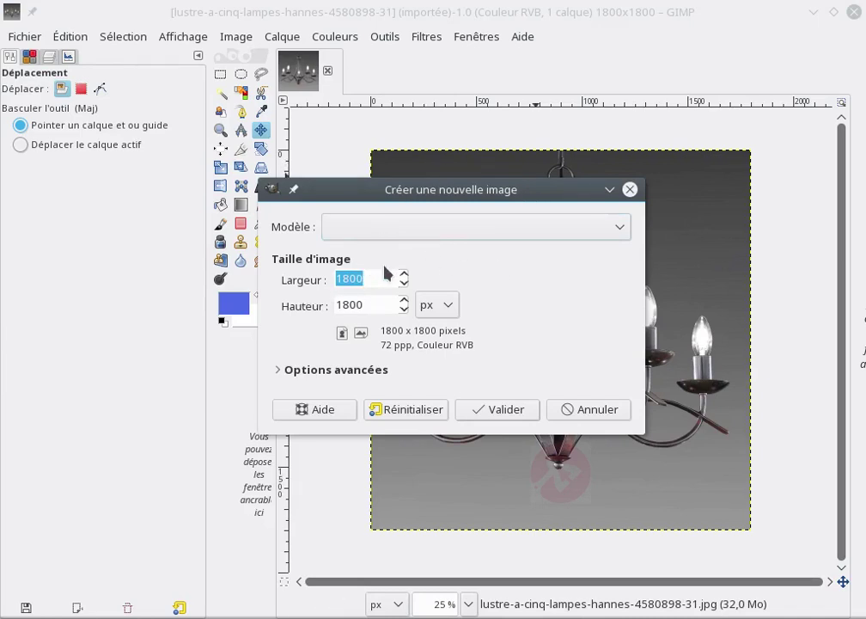
{"action": "type", "text": "6"}
{"action": "key", "text": "Tab"}
{"action": "type", "text": "600"}
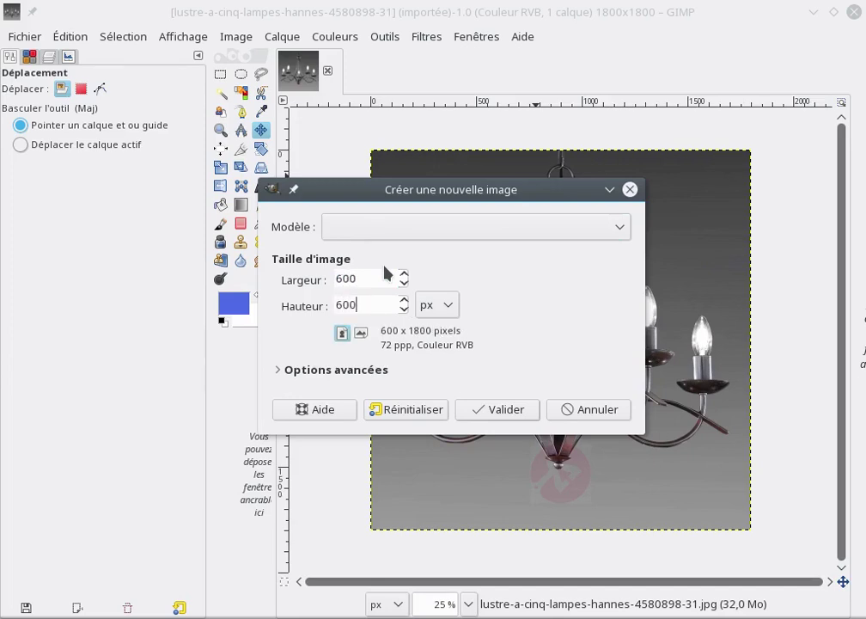
{"action": "left_click", "coordinate": [517, 409]}
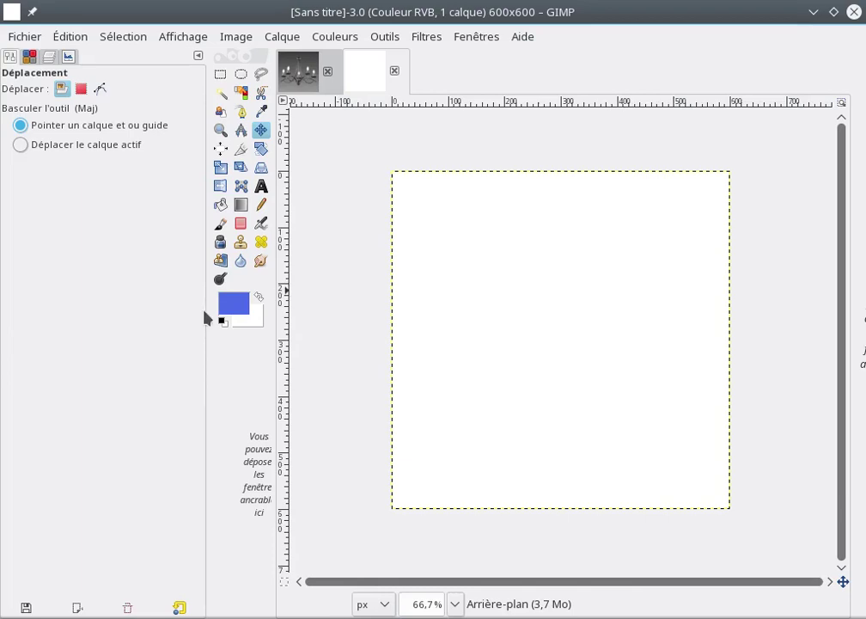
Restore the toolbox and set the foreground colour to red ff4e39
{"action": "left_click", "coordinate": [232, 308]}
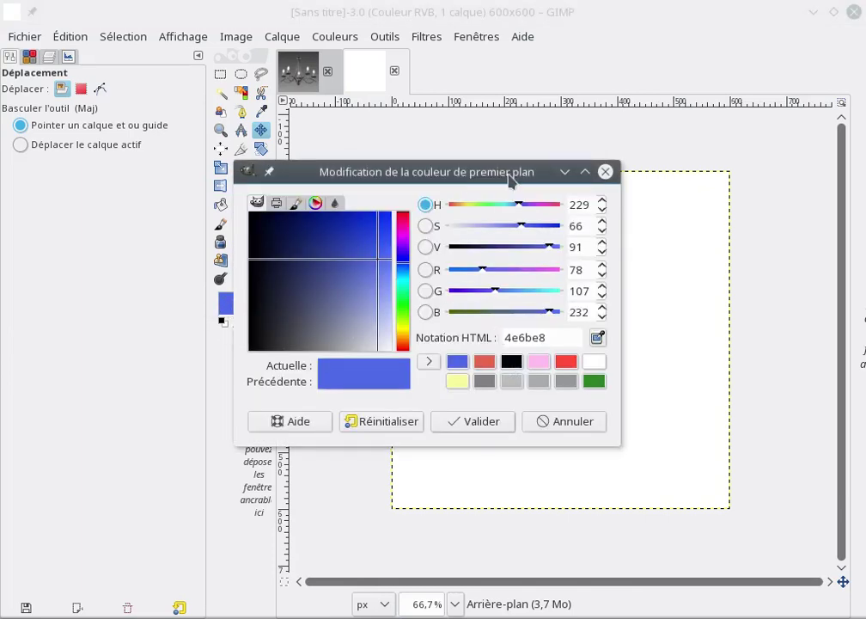
{"action": "left_click", "coordinate": [605, 172]}
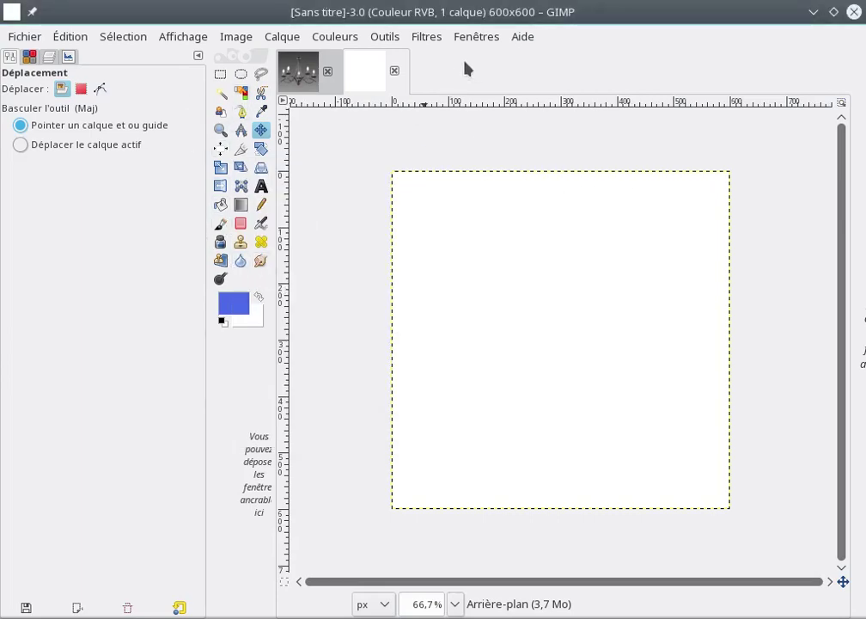
{"action": "left_click", "coordinate": [480, 39]}
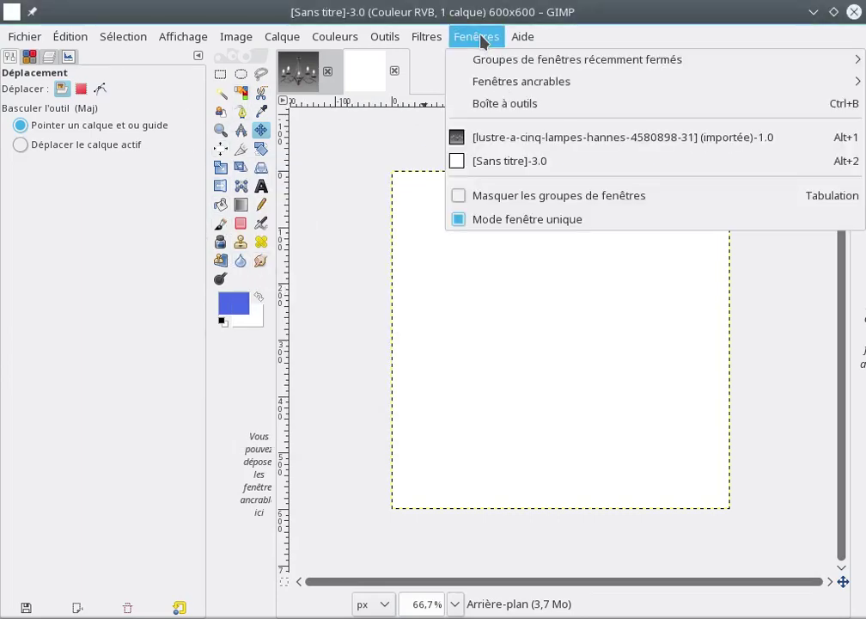
{"action": "left_click", "coordinate": [506, 104]}
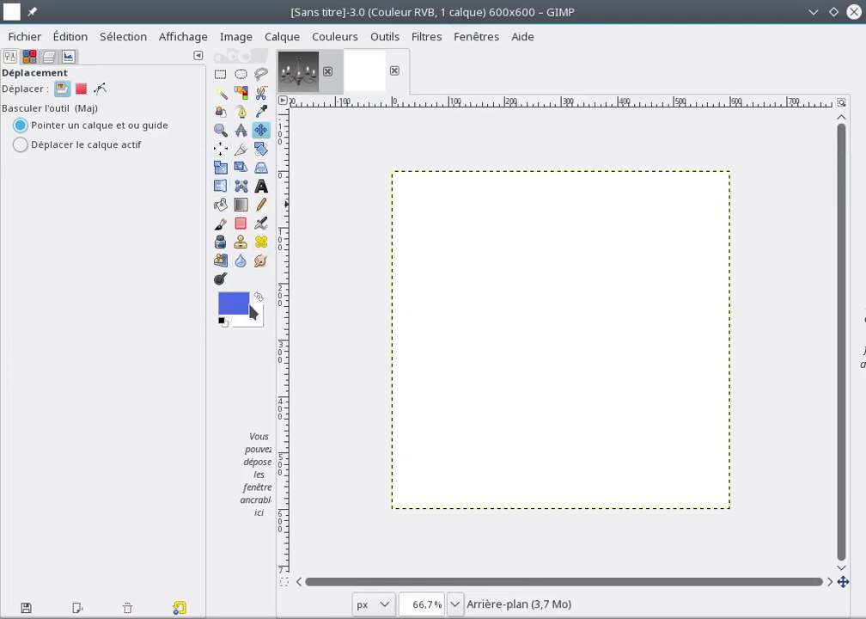
{"action": "left_click", "coordinate": [246, 305]}
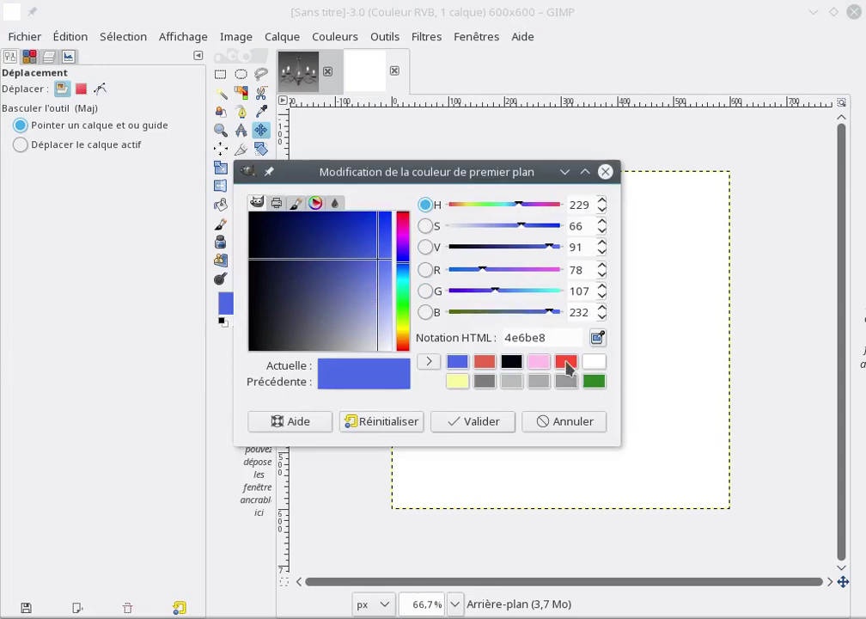
{"action": "left_click", "coordinate": [566, 364]}
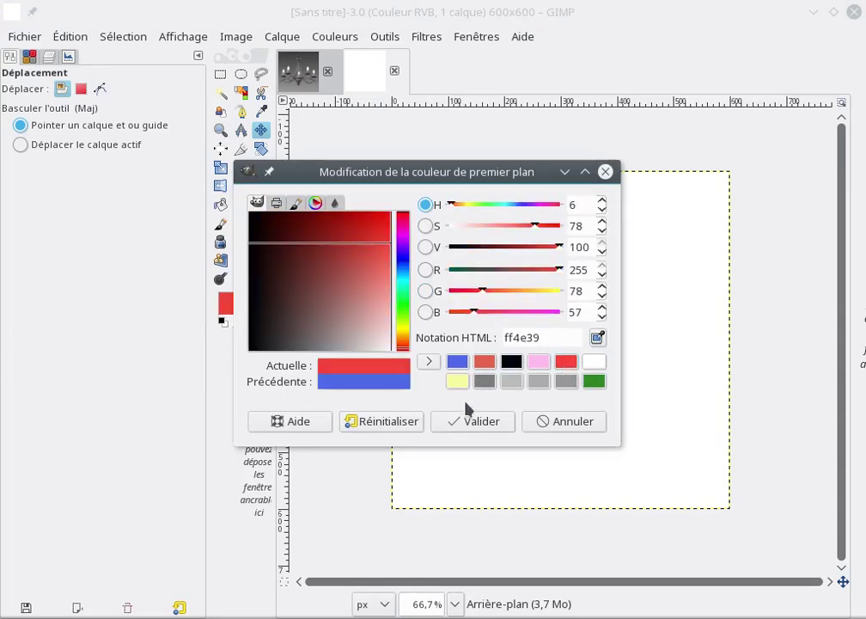
{"action": "left_click", "coordinate": [464, 424]}
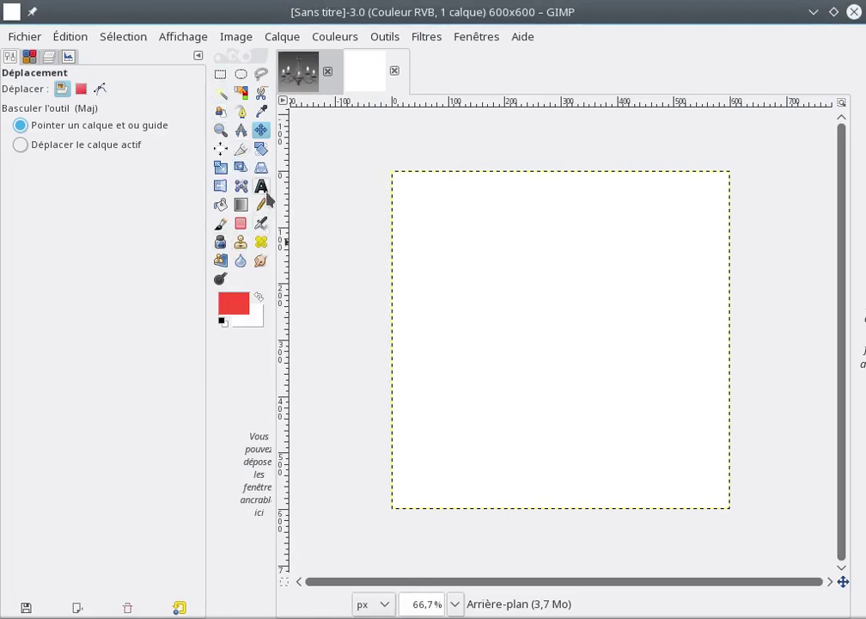
Bucket-fill the whole white canvas with the red foreground colour
{"action": "left_click", "coordinate": [220, 205]}
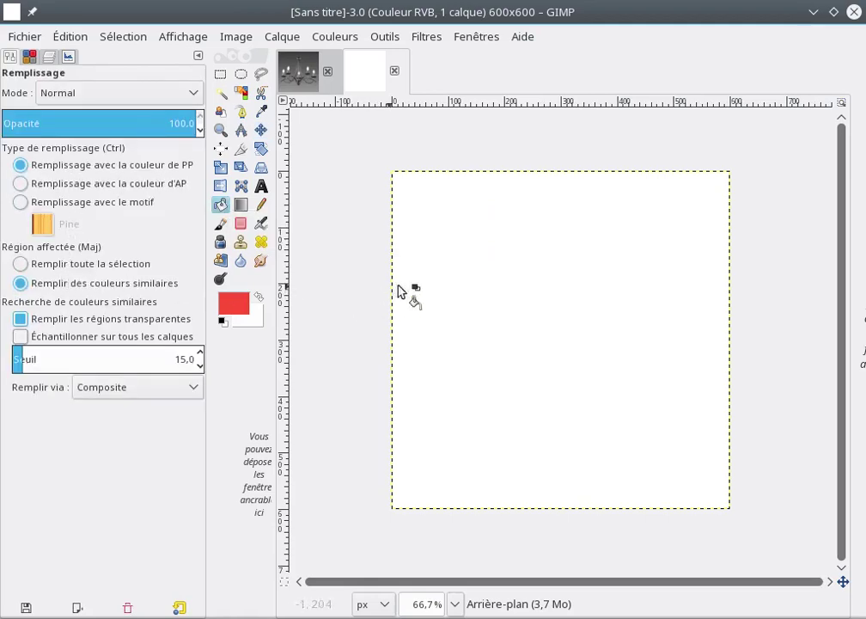
{"action": "left_click", "coordinate": [552, 305]}
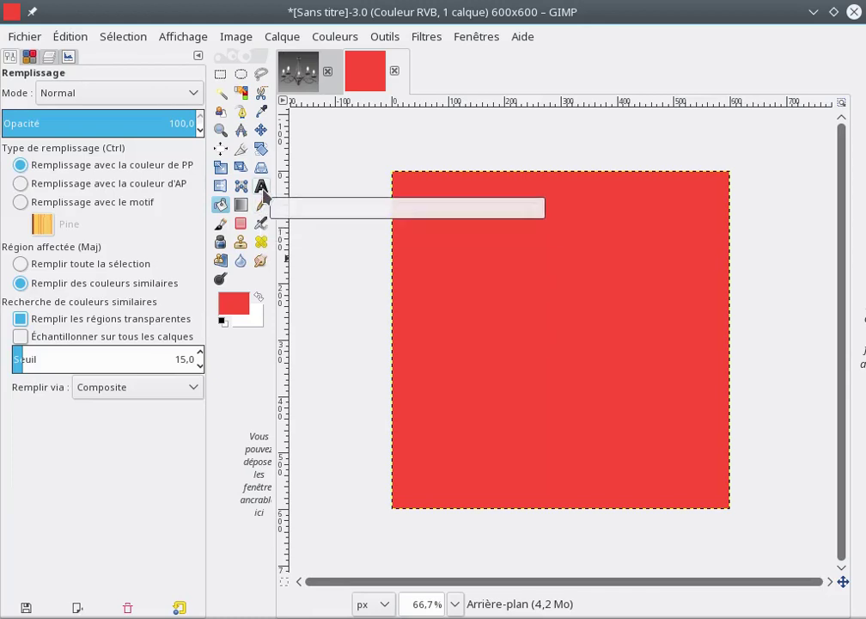
{"action": "left_click", "coordinate": [262, 187]}
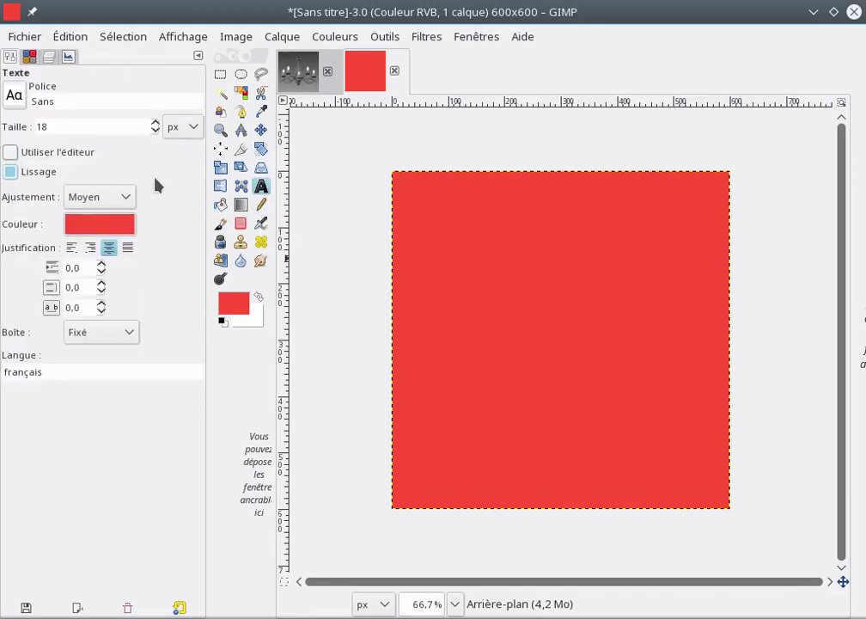
Set the text to centre justification and the text colour to blue 4e6be8
{"action": "left_click", "coordinate": [108, 248]}
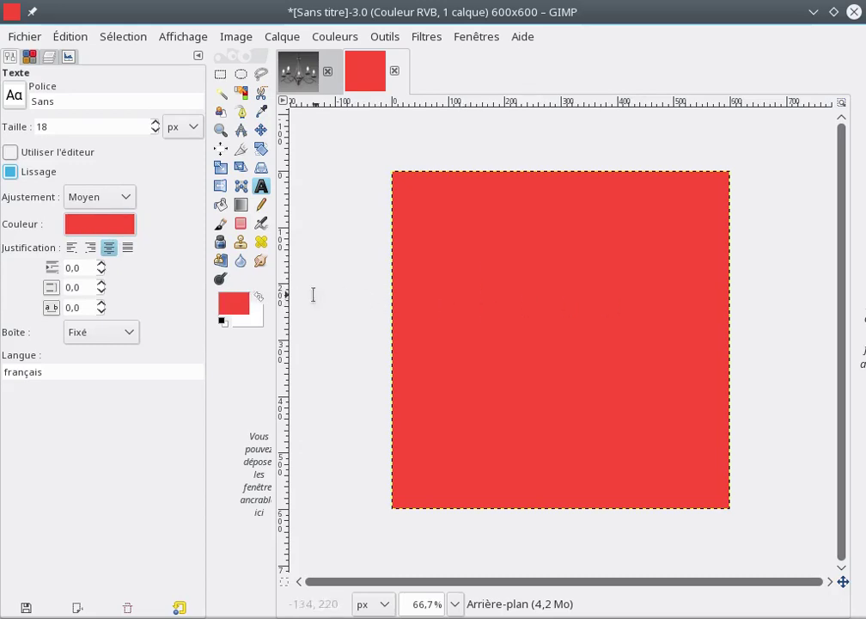
{"action": "left_click", "coordinate": [241, 301]}
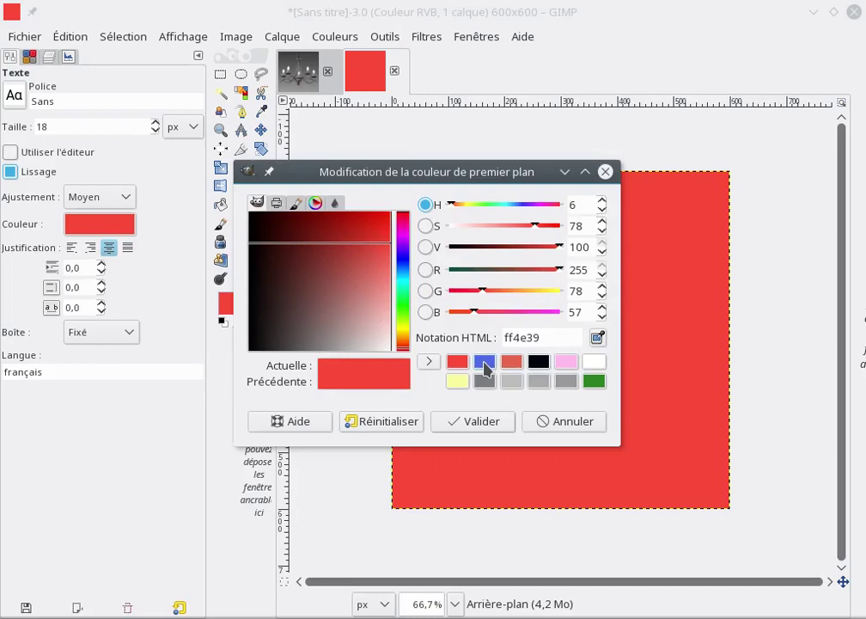
{"action": "left_click", "coordinate": [484, 364]}
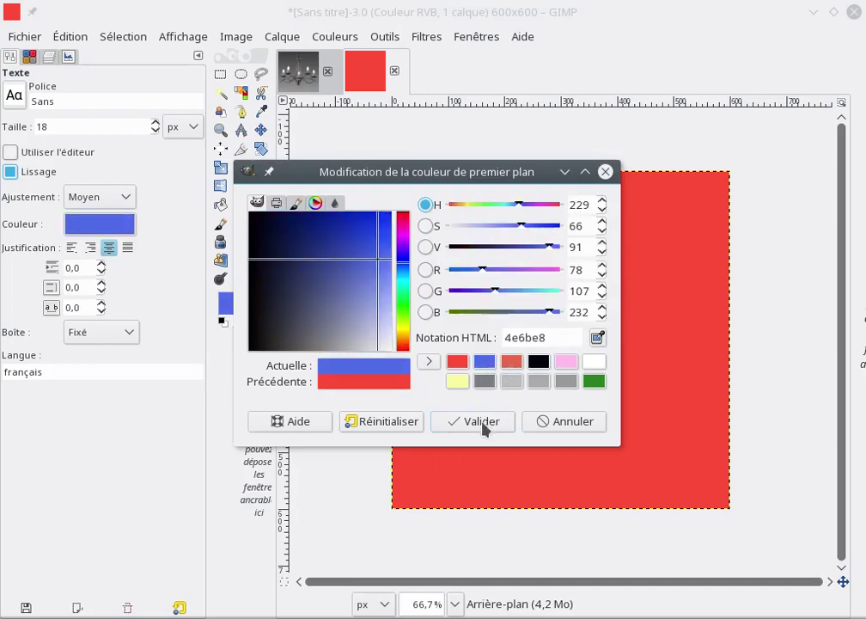
{"action": "left_click", "coordinate": [480, 422]}
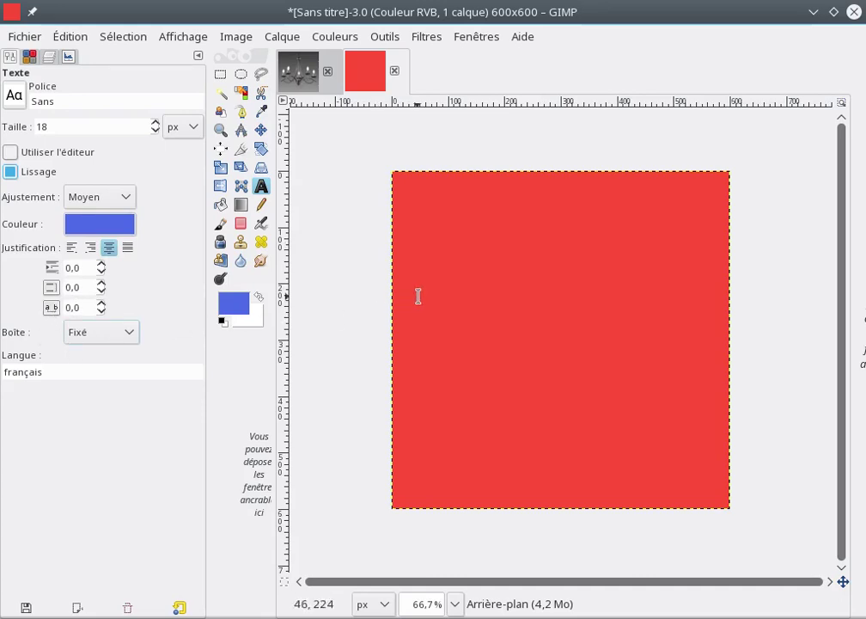
Draw a text box near the canvas centre and resize it to about 192 × 200 px
{"action": "left_click_drag", "start_coordinate": [505, 282], "coordinate": [640, 388]}
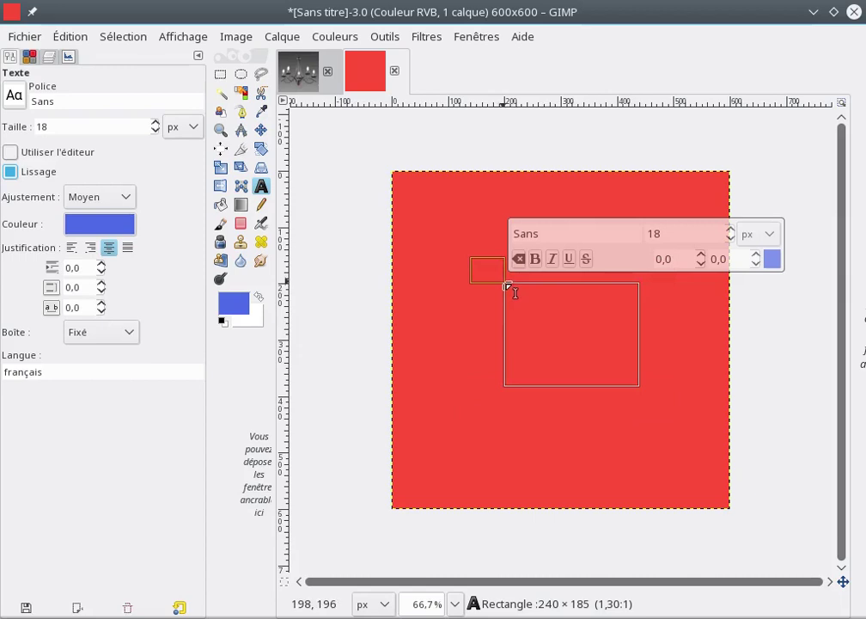
{"action": "mouse_move", "coordinate": [514, 292]}
{"action": "left_mouse_down"}
{"action": "mouse_move", "coordinate": [520, 288]}
{"action": "mouse_move", "coordinate": [516, 295]}
{"action": "left_mouse_up"}
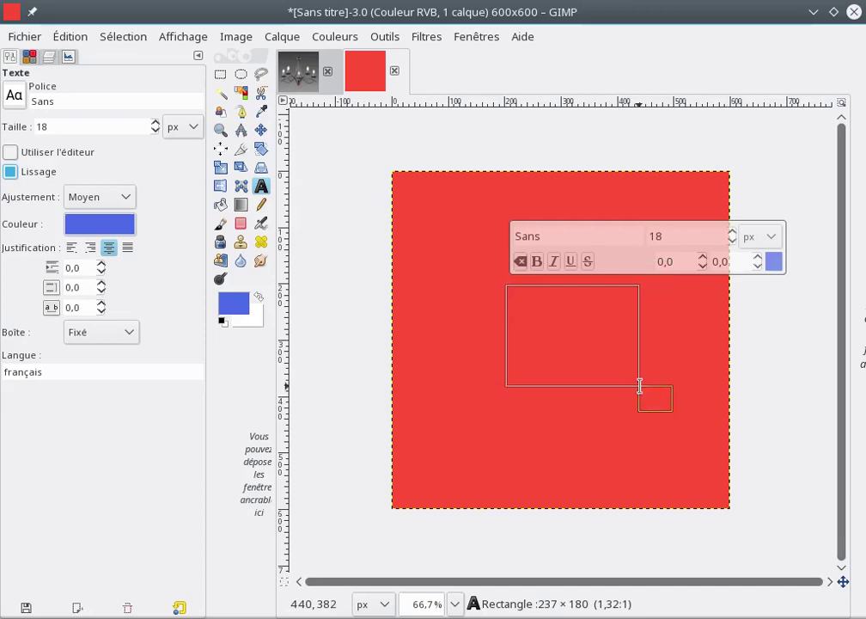
{"action": "mouse_move", "coordinate": [639, 382]}
{"action": "left_mouse_down"}
{"action": "mouse_move", "coordinate": [638, 394]}
{"action": "mouse_move", "coordinate": [614, 396]}
{"action": "left_mouse_up"}
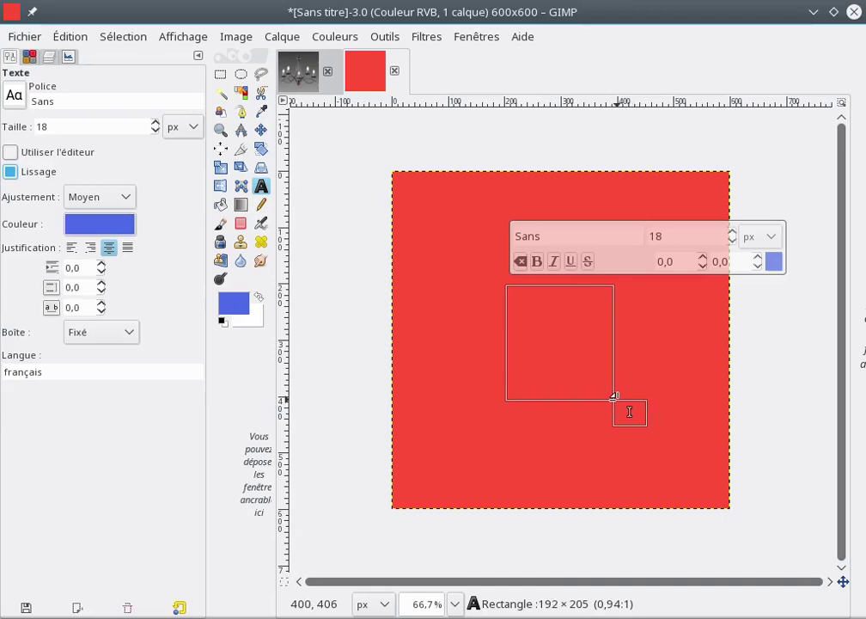
{"action": "mouse_move", "coordinate": [613, 396]}
{"action": "left_mouse_down"}
{"action": "mouse_move", "coordinate": [614, 386]}
{"action": "mouse_move", "coordinate": [618, 392]}
{"action": "left_mouse_up"}
{"action": "left_click_drag", "start_coordinate": [632, 410], "coordinate": [628, 406]}
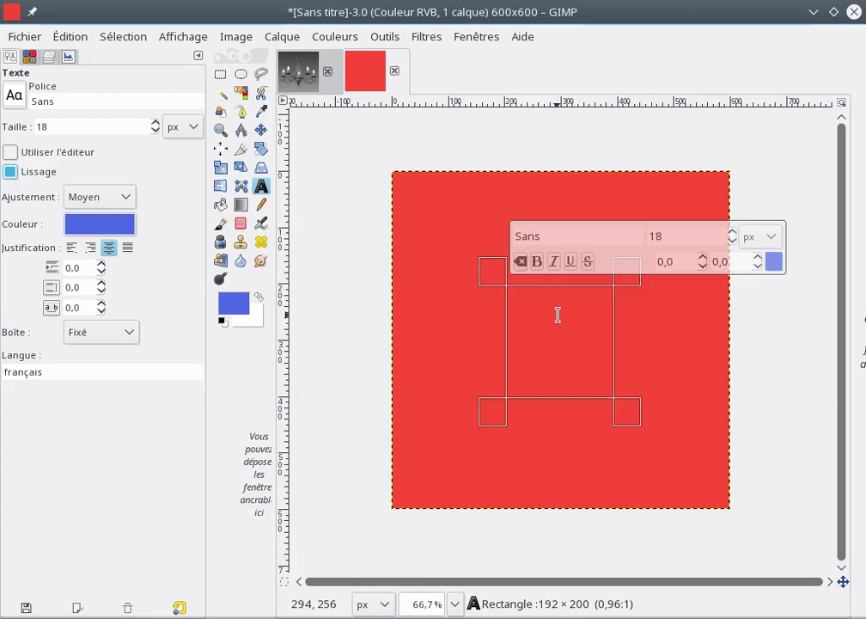
{"action": "double_click", "coordinate": [667, 233]}
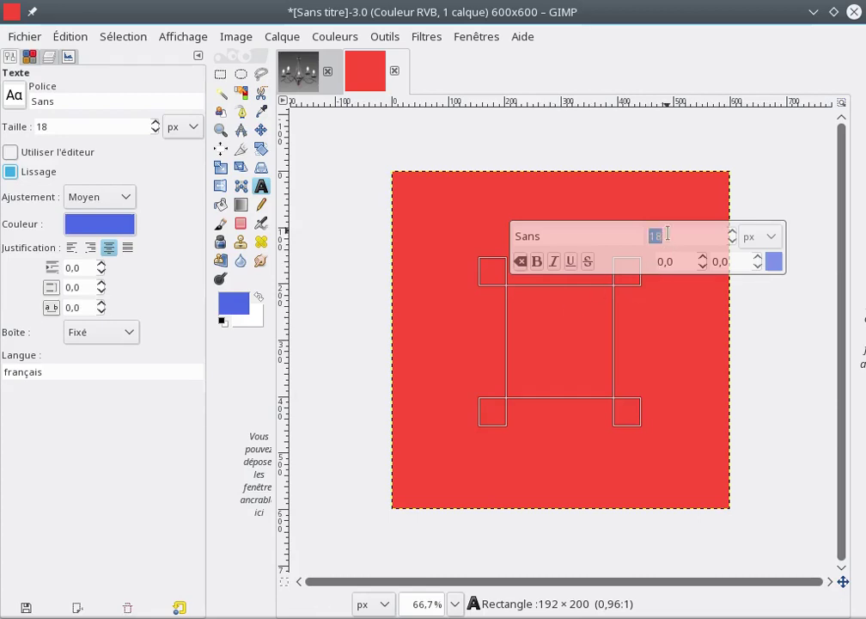
At font size 48, type SIA and CHANDELIER, then resize the CHANDELIER line to 30
{"action": "type", "text": "48"}
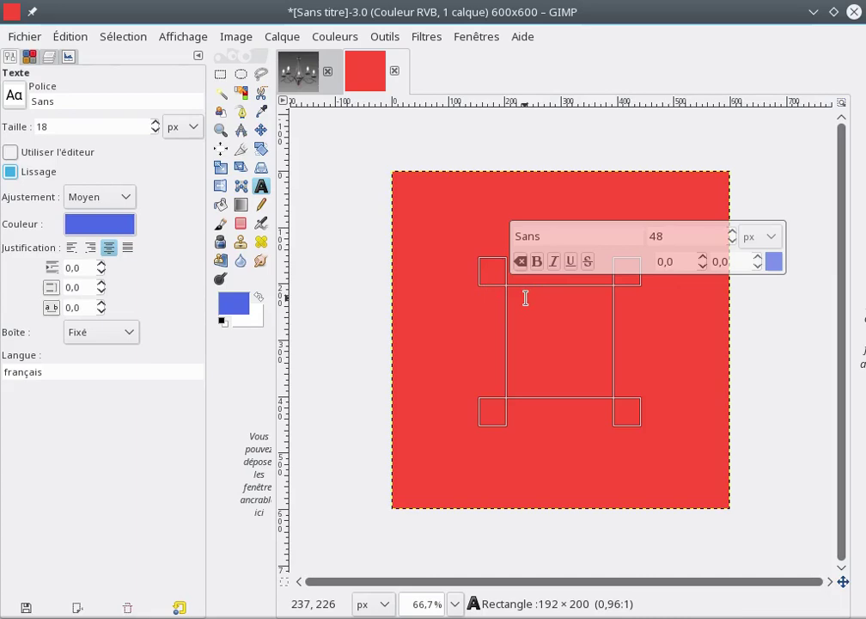
{"action": "type", "text": "SIA"}
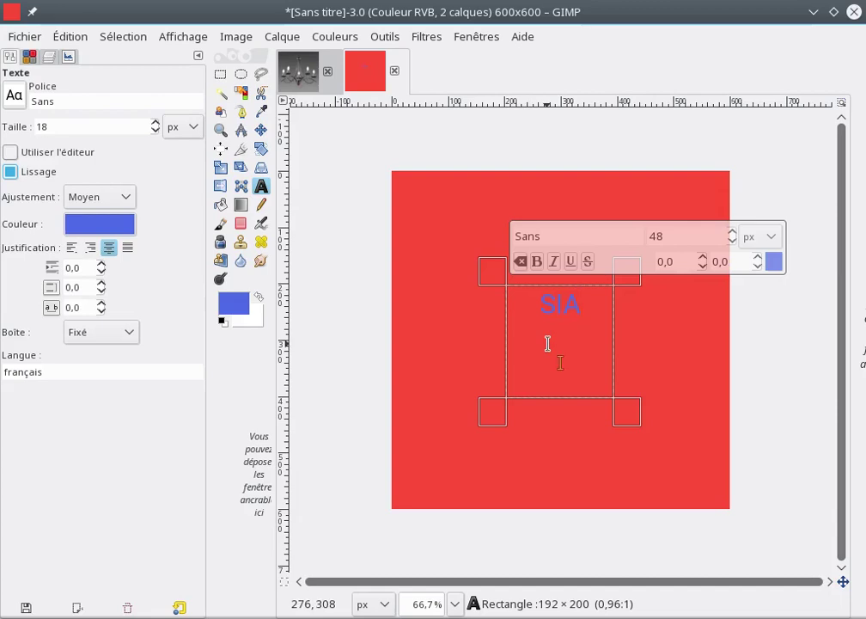
{"action": "type", "text": "CHANDE"}
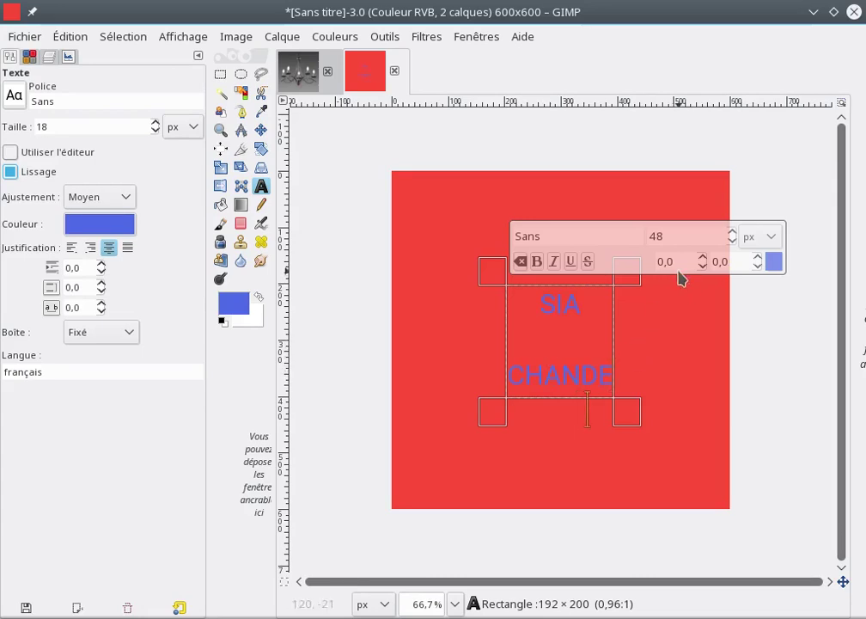
{"action": "triple_click", "coordinate": [563, 373]}
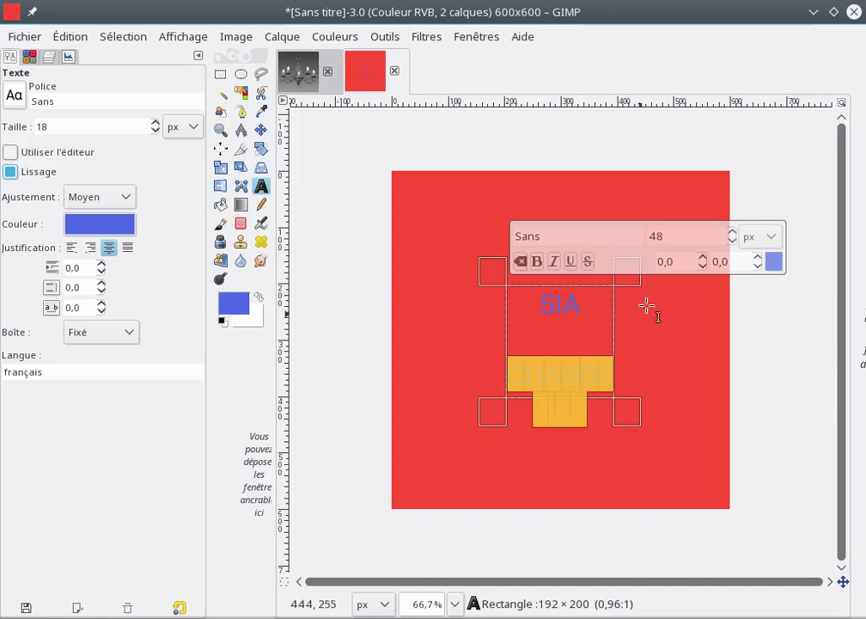
{"action": "left_click_drag", "start_coordinate": [653, 235], "coordinate": [665, 234]}
{"action": "type", "text": "30"}
{"action": "key", "text": "Return"}
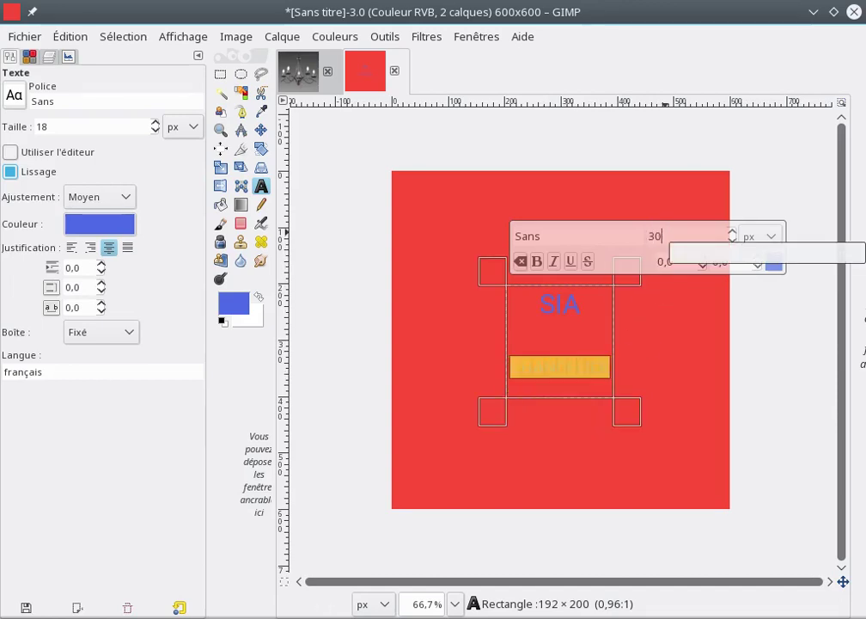
{"action": "left_click", "coordinate": [545, 337]}
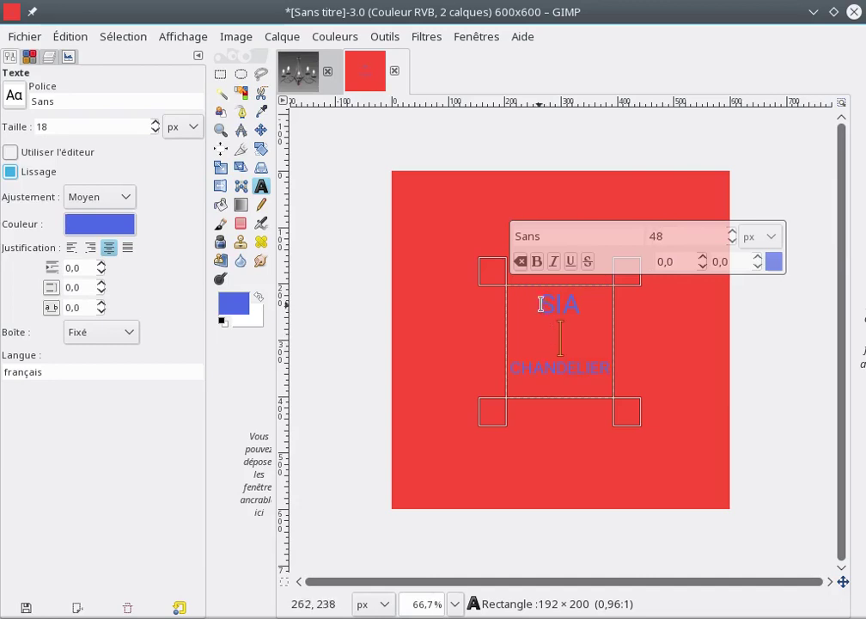
Make both text lines bold and leave them centre-justified in the box
{"action": "mouse_move", "coordinate": [542, 296]}
{"action": "left_mouse_down"}
{"action": "mouse_move", "coordinate": [586, 366]}
{"action": "mouse_move", "coordinate": [610, 367]}
{"action": "left_mouse_up"}
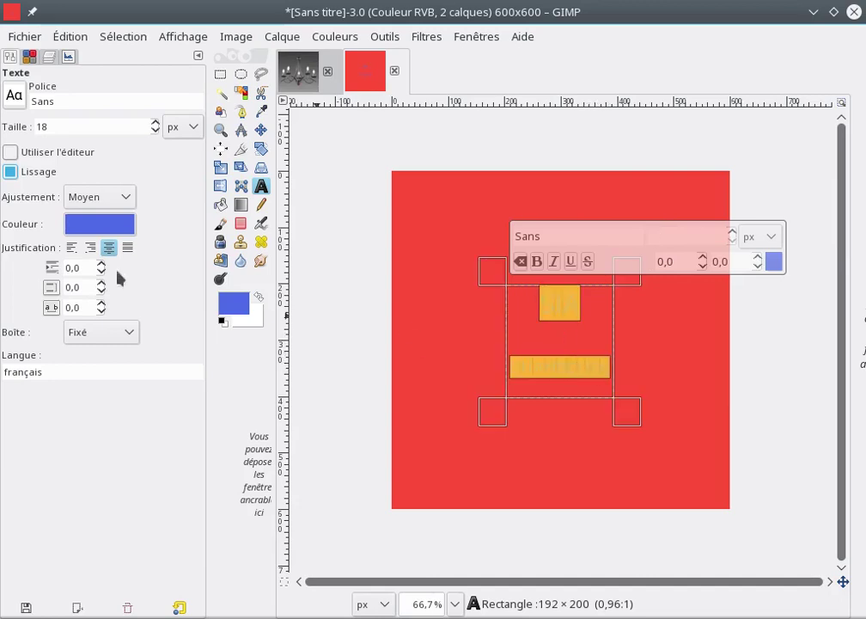
{"action": "left_click", "coordinate": [537, 263]}
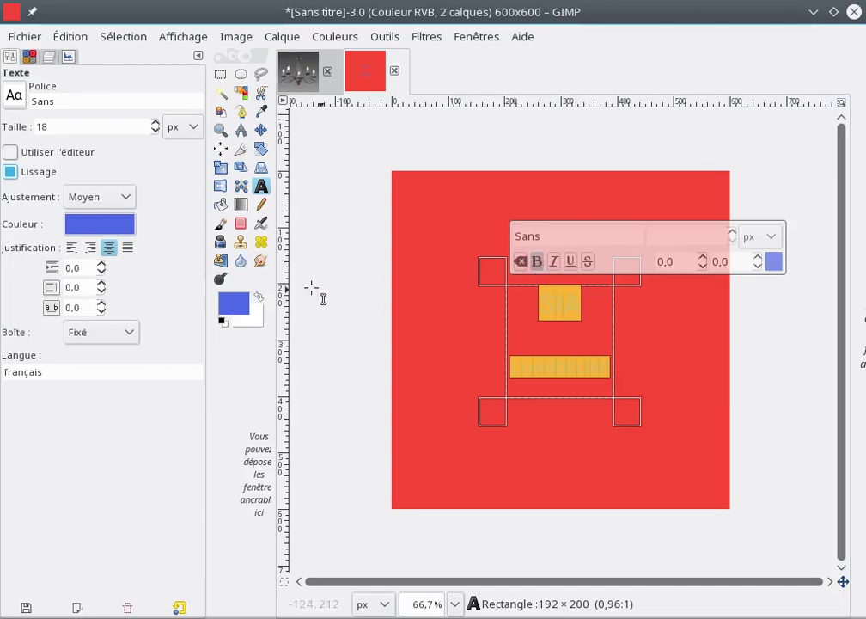
{"action": "left_click", "coordinate": [73, 247]}
{"action": "left_click", "coordinate": [572, 307]}
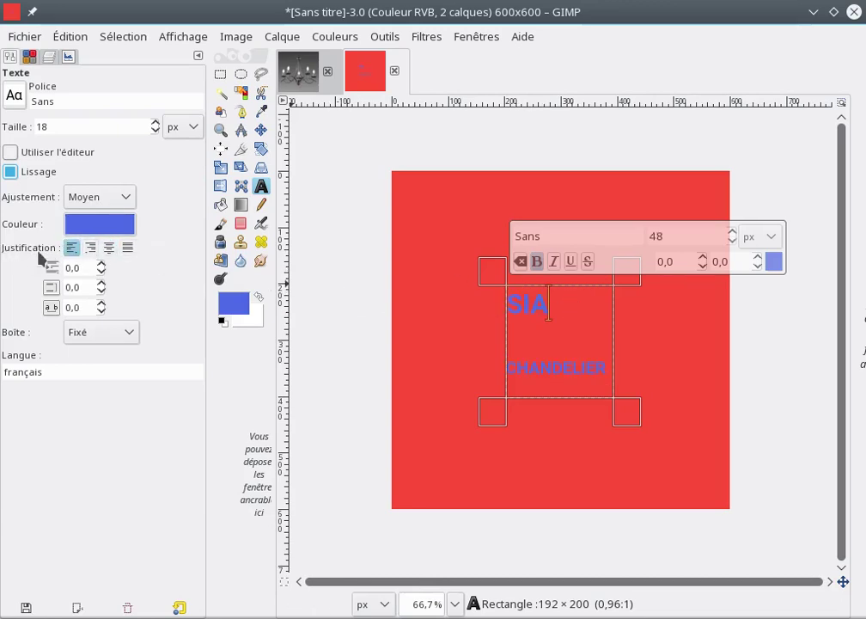
{"action": "left_click", "coordinate": [90, 247]}
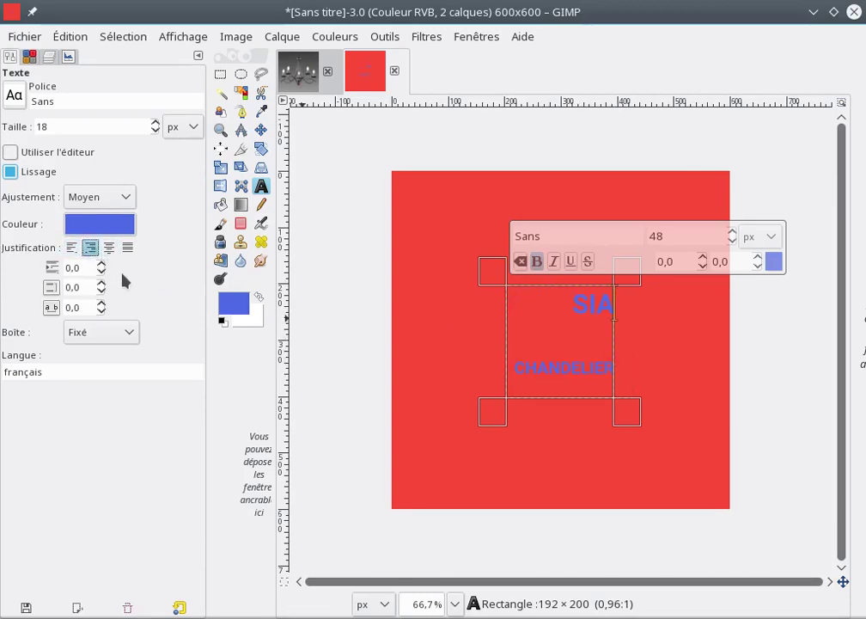
{"action": "left_click", "coordinate": [109, 249]}
{"action": "left_click", "coordinate": [128, 249]}
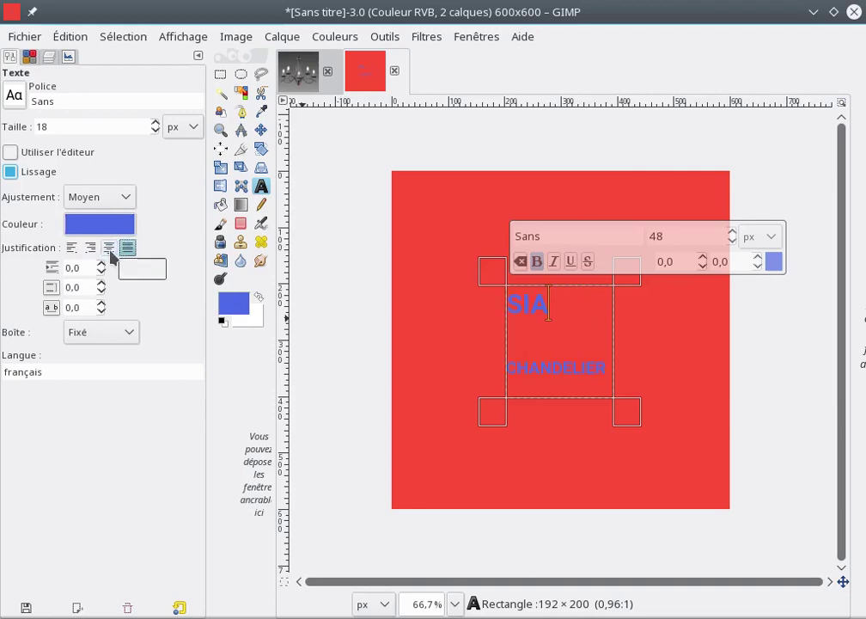
{"action": "left_click", "coordinate": [109, 249]}
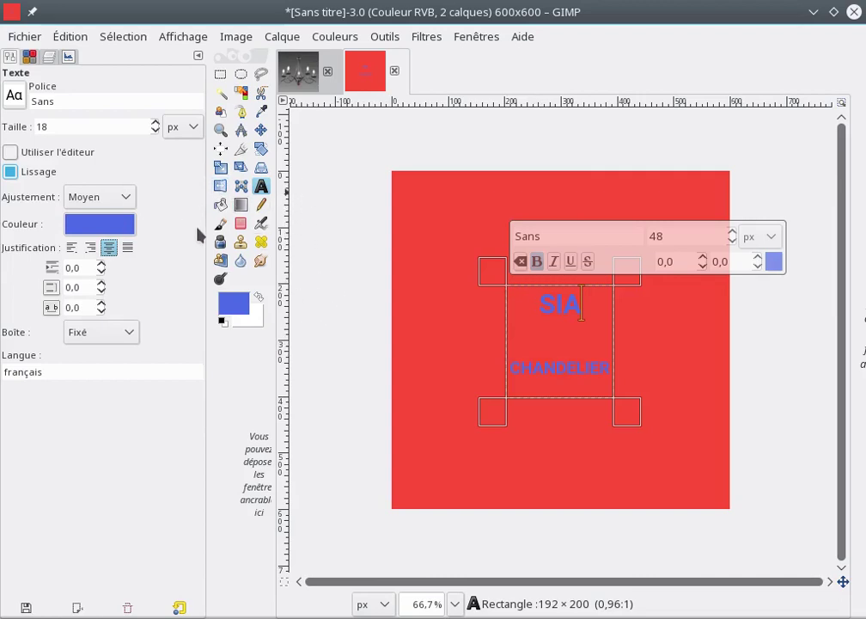
{"action": "left_click", "coordinate": [261, 131]}
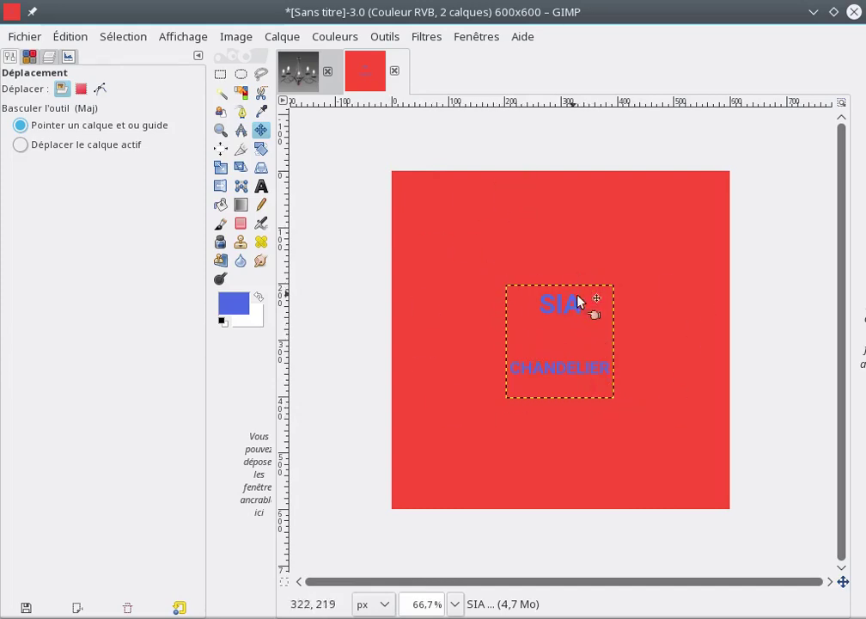
Merge the text layer down into the red background from the canvas context menu
{"action": "right_click", "coordinate": [632, 324]}
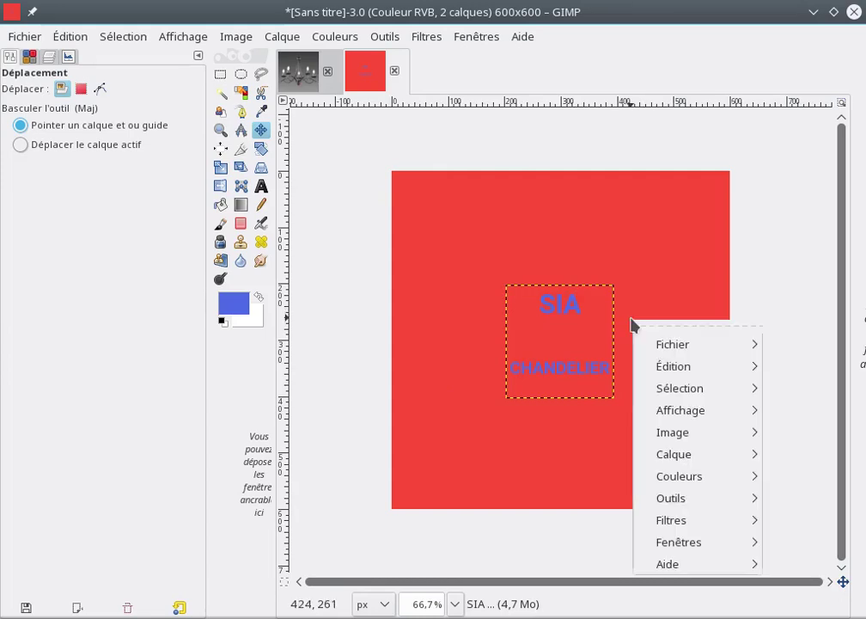
{"action": "mouse_move", "coordinate": [673, 454]}
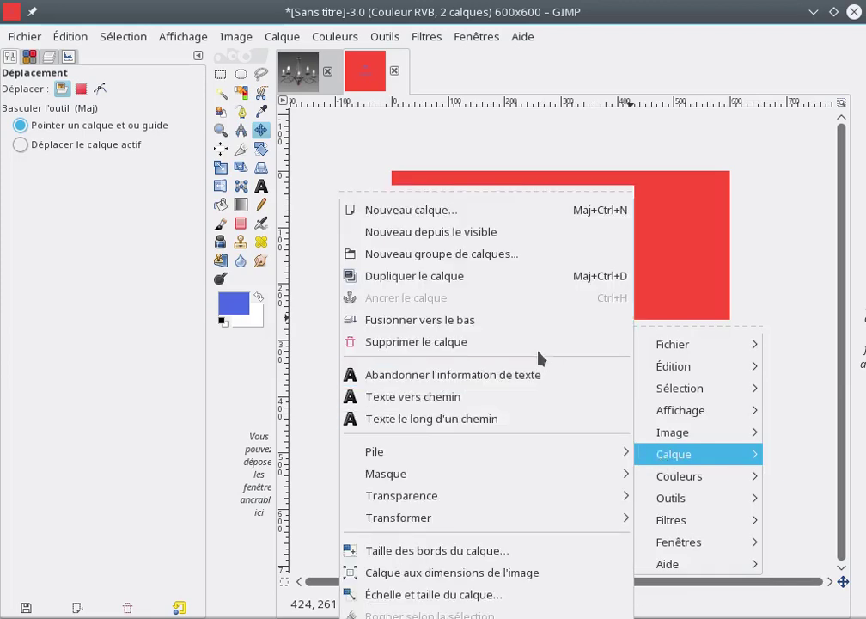
{"action": "left_click", "coordinate": [518, 324]}
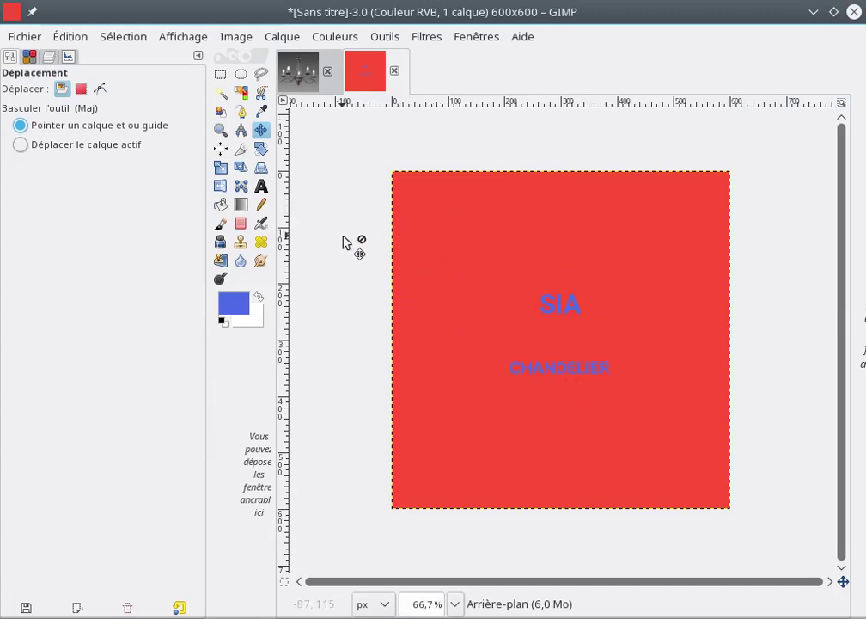
Open Map Object with the grid hidden, live preview and antialiasing on, mapping onto a Sphère
{"action": "left_click", "coordinate": [430, 40]}
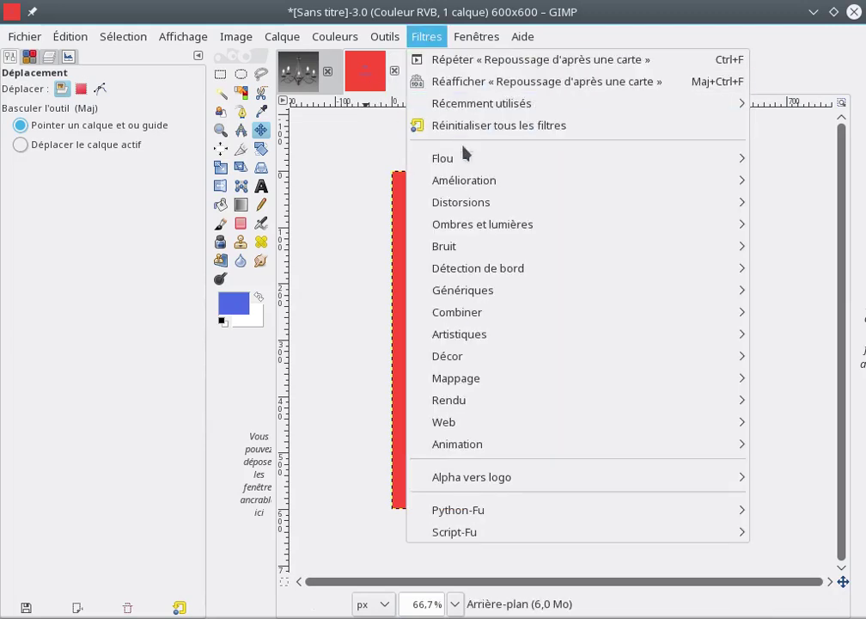
{"action": "mouse_move", "coordinate": [515, 378]}
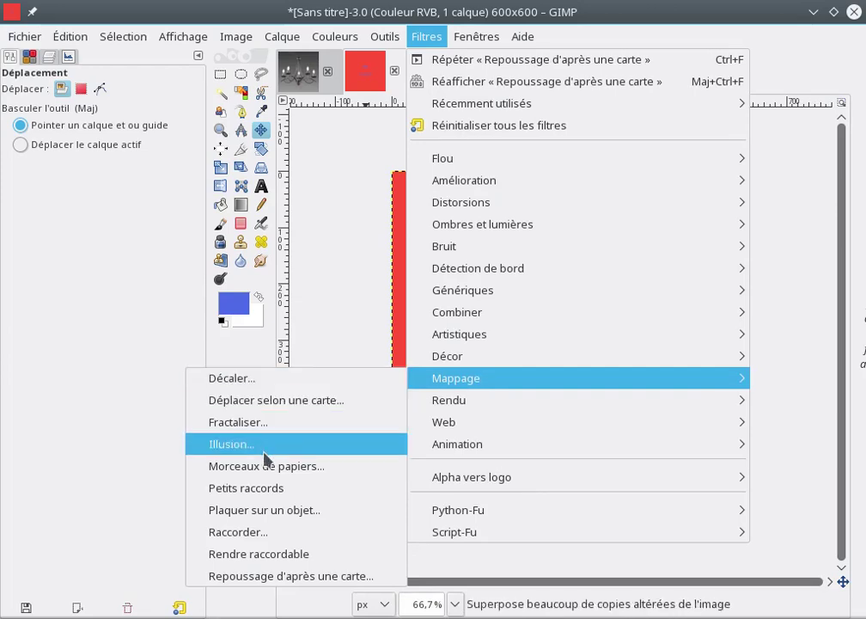
{"action": "left_click", "coordinate": [279, 511]}
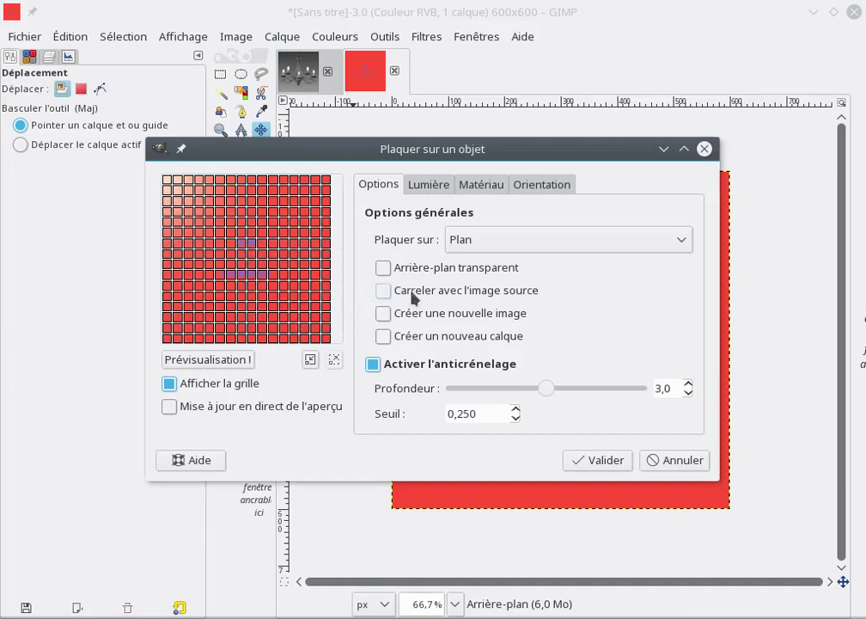
{"action": "left_click", "coordinate": [169, 384]}
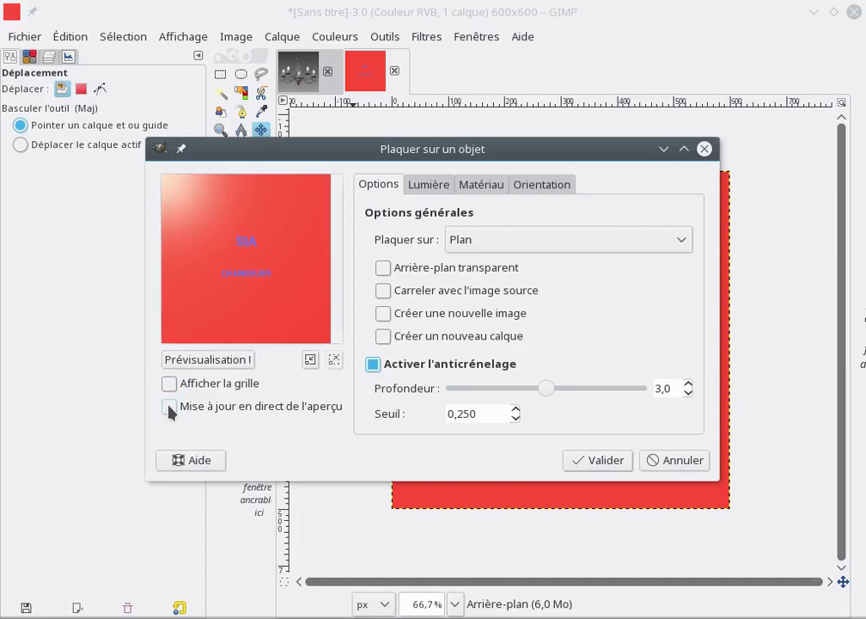
{"action": "left_click", "coordinate": [169, 406]}
{"action": "left_click", "coordinate": [374, 363]}
{"action": "left_click", "coordinate": [508, 244]}
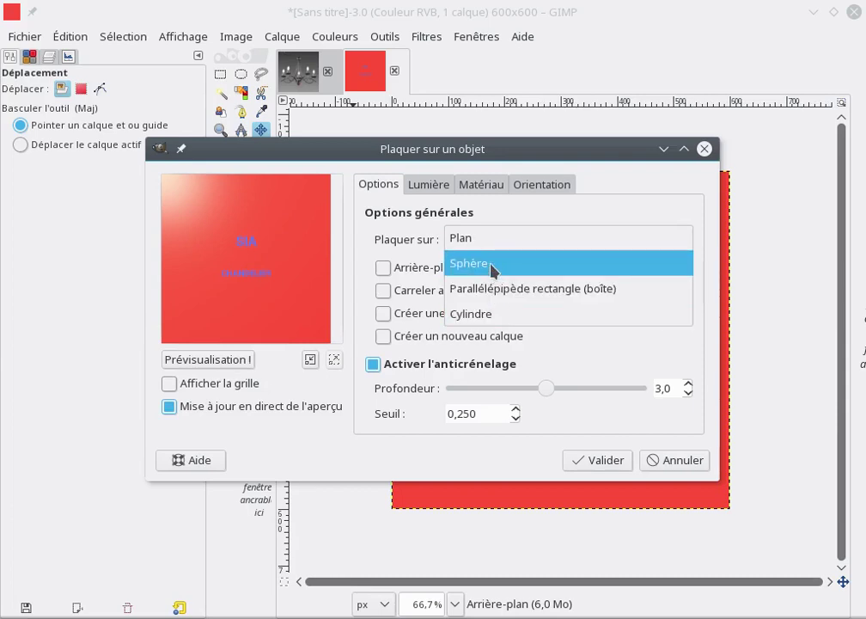
{"action": "left_click", "coordinate": [494, 268]}
{"action": "left_click_drag", "start_coordinate": [241, 273], "coordinate": [257, 273]}
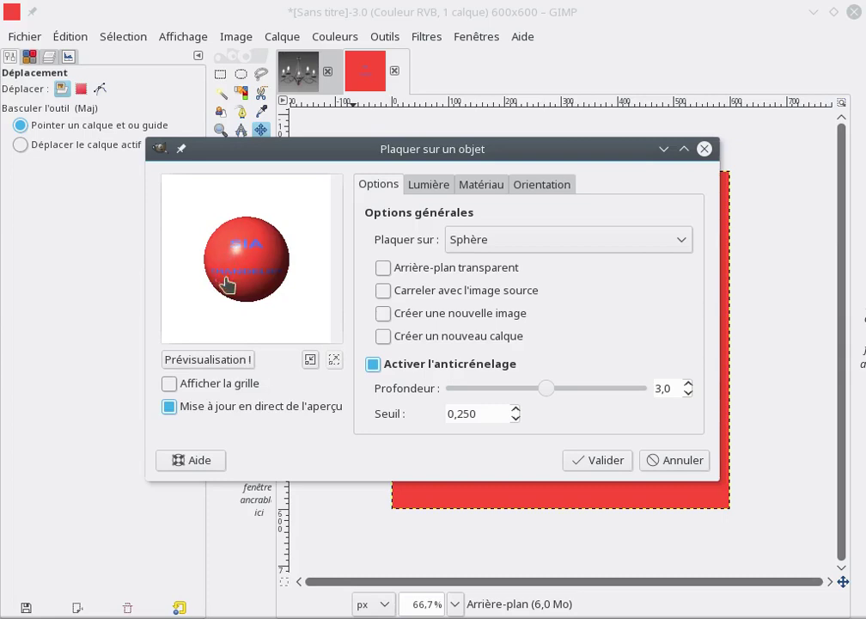
Show the light settings of the Map Object filter
{"action": "left_click", "coordinate": [426, 188]}
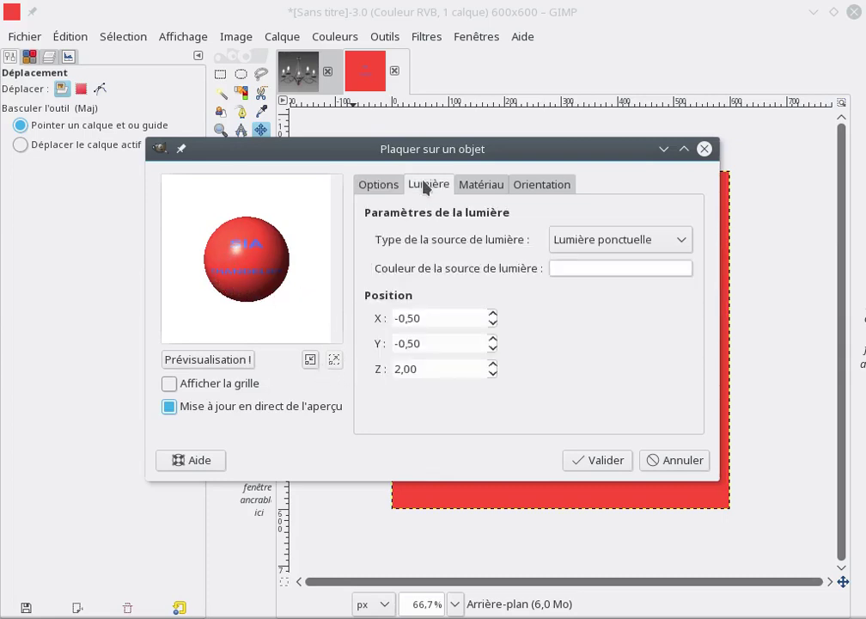
Try the light source types and settle on a point light
{"action": "left_click", "coordinate": [617, 247]}
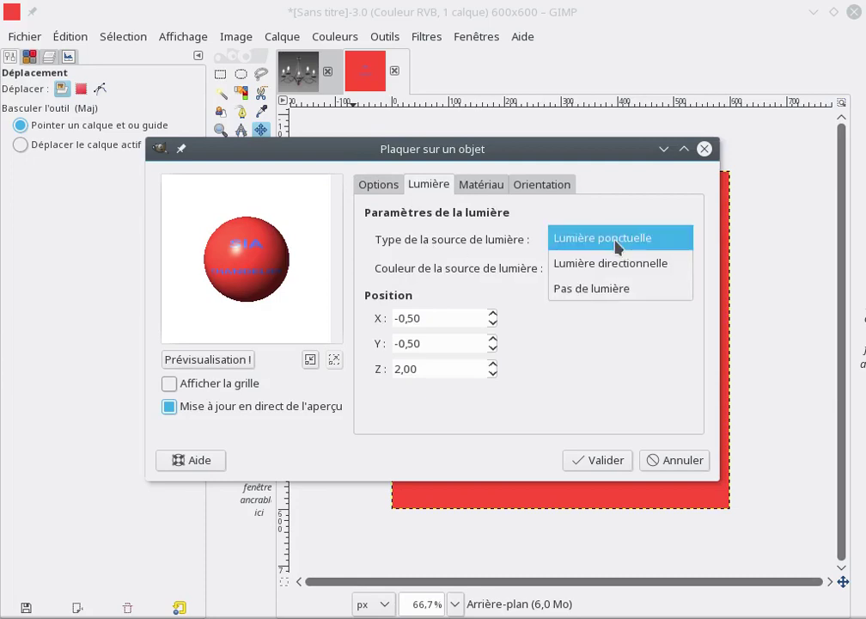
{"action": "left_click", "coordinate": [614, 292]}
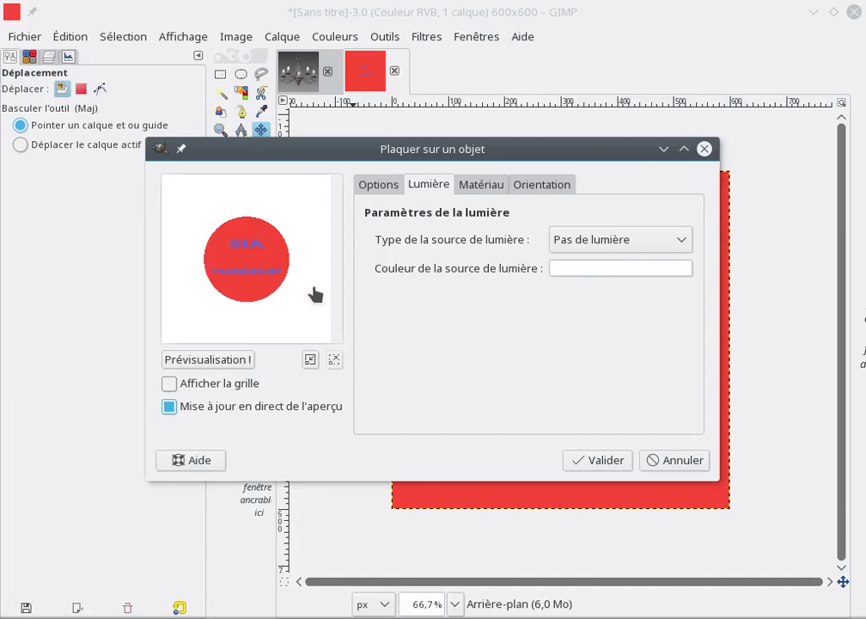
{"action": "left_click", "coordinate": [649, 244]}
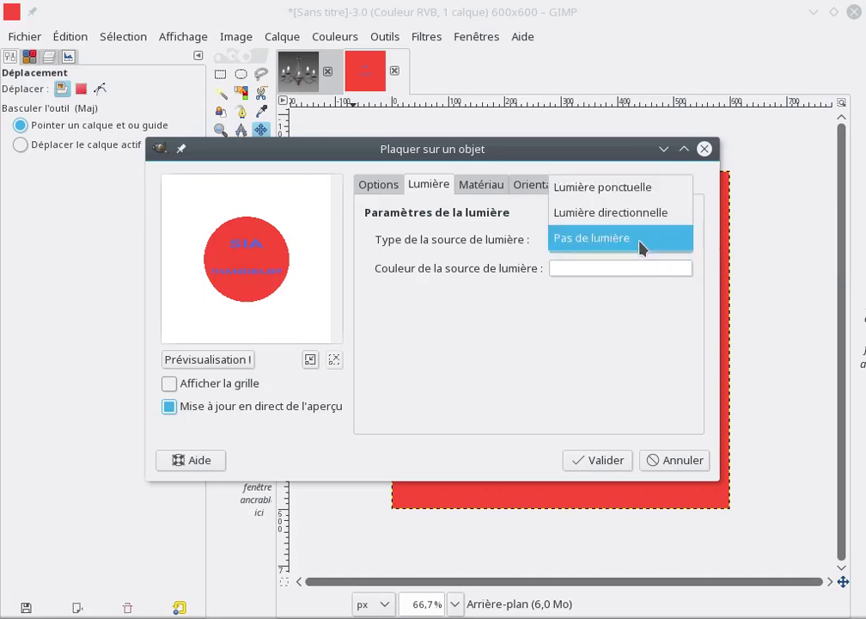
{"action": "left_click", "coordinate": [630, 188]}
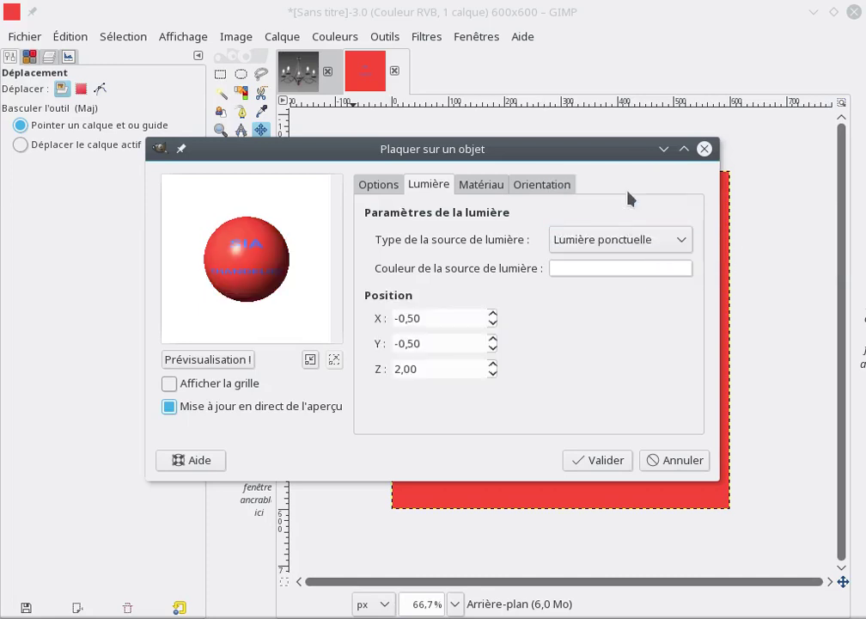
{"action": "left_click", "coordinate": [618, 248]}
{"action": "left_click", "coordinate": [604, 267]}
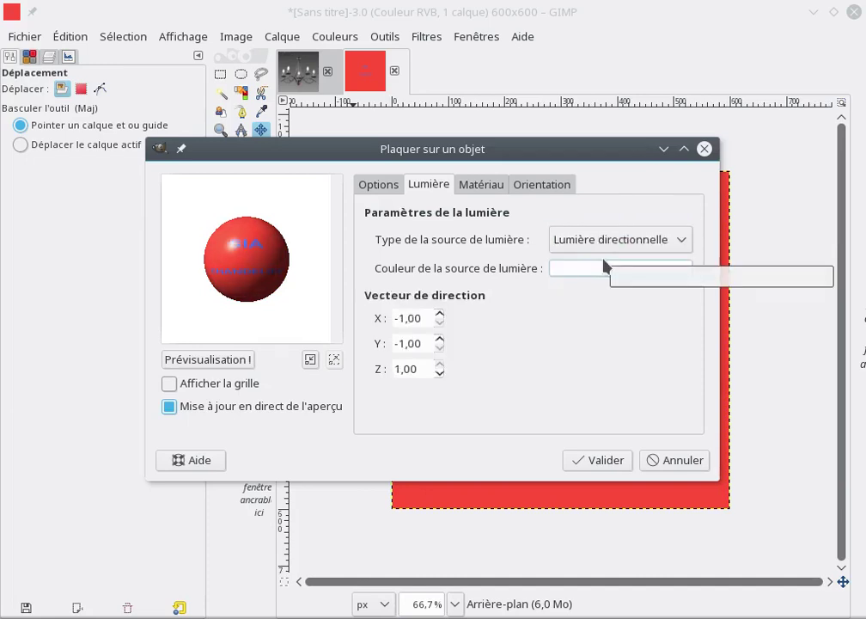
{"action": "left_click", "coordinate": [612, 243]}
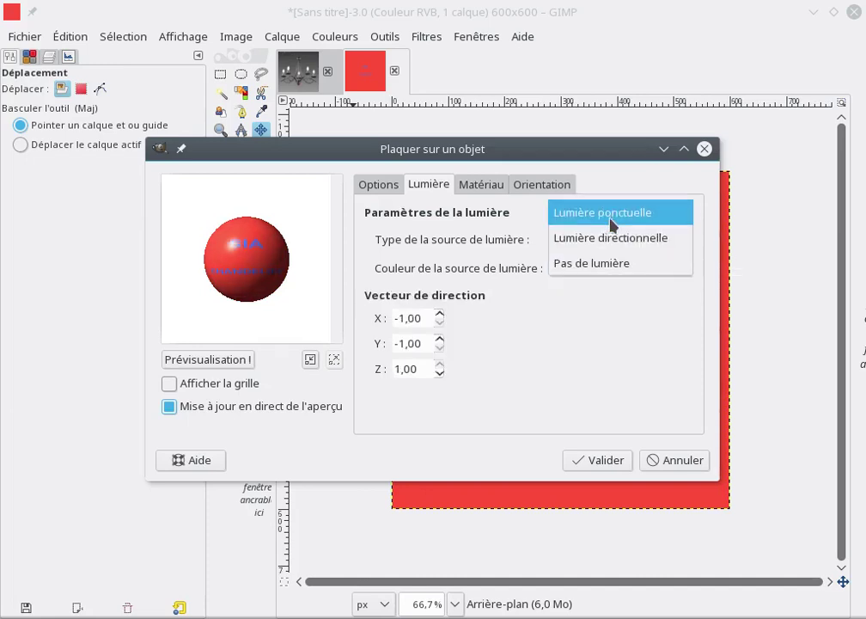
{"action": "left_click", "coordinate": [612, 213]}
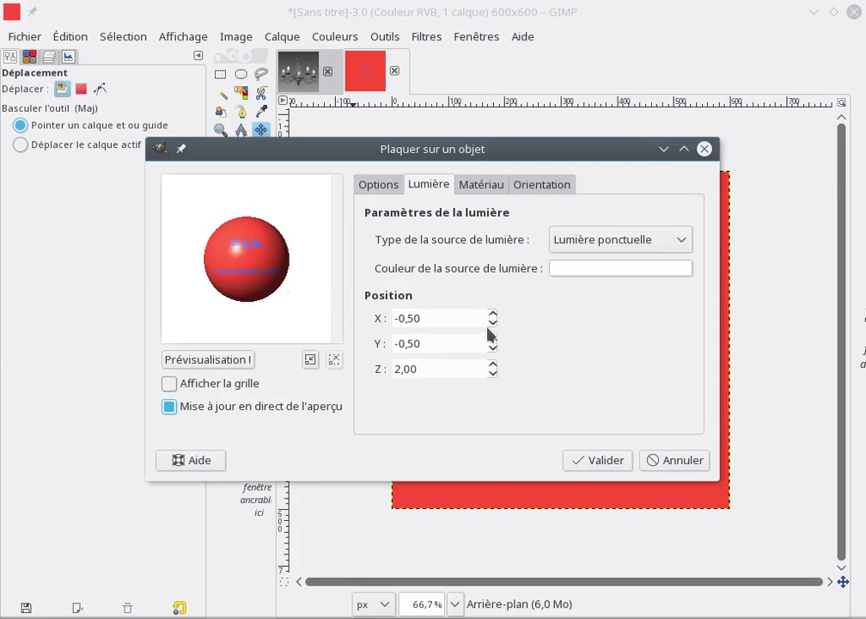
Lower the light's X position step by step to -2,40
{"action": "left_click", "coordinate": [492, 323]}
{"action": "left_click", "coordinate": [493, 323]}
{"action": "triple_click", "coordinate": [492, 325]}
{"action": "double_click", "coordinate": [492, 325]}
{"action": "triple_click", "coordinate": [492, 325]}
{"action": "left_click", "coordinate": [492, 325]}
{"action": "double_click", "coordinate": [493, 325]}
{"action": "left_click", "coordinate": [493, 325]}
{"action": "double_click", "coordinate": [493, 325]}
{"action": "left_click", "coordinate": [493, 325]}
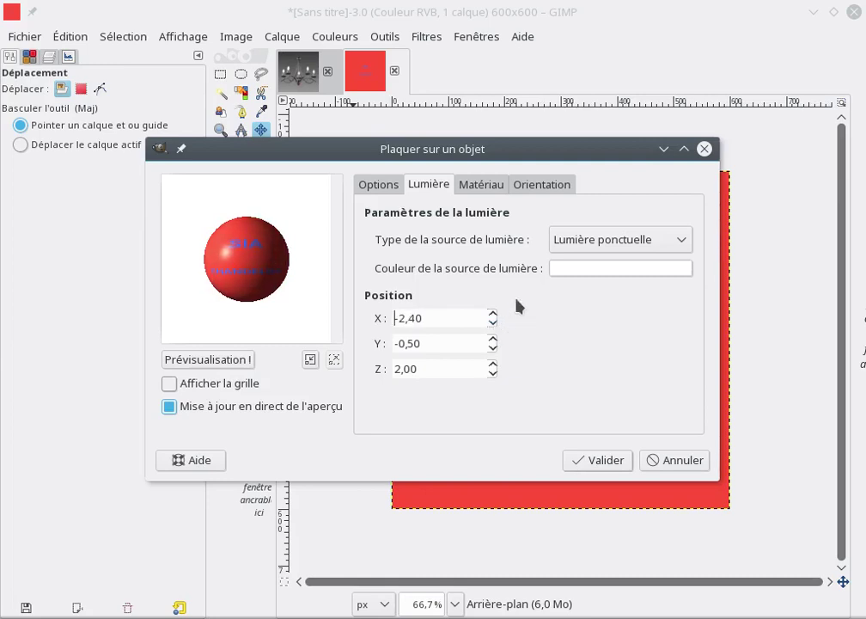
{"action": "left_click", "coordinate": [540, 187]}
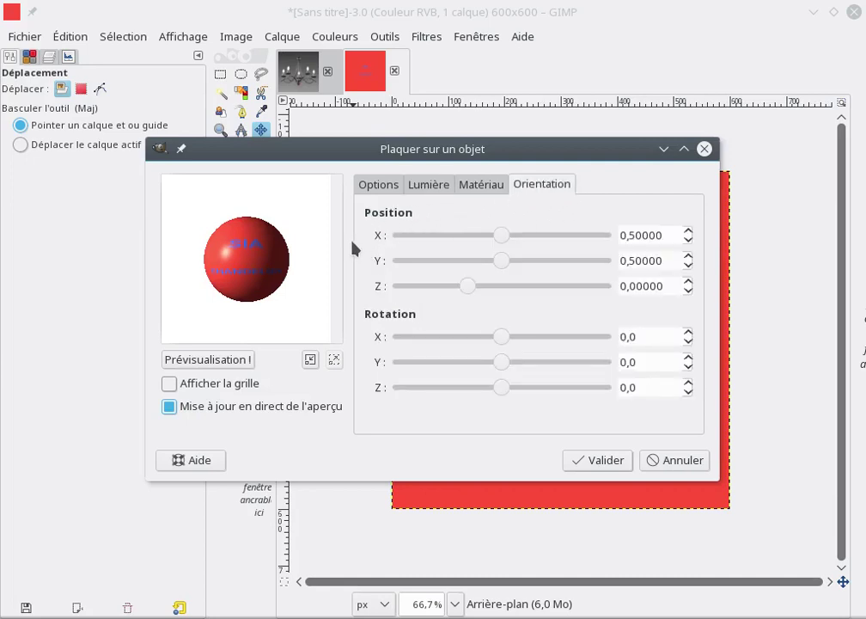
Place the sphere at position X 0,5 and Y 0,5
{"action": "left_click_drag", "start_coordinate": [223, 251], "coordinate": [243, 239]}
{"action": "mouse_move", "coordinate": [499, 245]}
{"action": "left_mouse_down"}
{"action": "mouse_move", "coordinate": [522, 247]}
{"action": "mouse_move", "coordinate": [501, 251]}
{"action": "mouse_move", "coordinate": [528, 267]}
{"action": "mouse_move", "coordinate": [496, 268]}
{"action": "mouse_move", "coordinate": [495, 291]}
{"action": "mouse_move", "coordinate": [508, 290]}
{"action": "mouse_move", "coordinate": [482, 294]}
{"action": "left_mouse_up"}
{"action": "triple_click", "coordinate": [647, 235]}
{"action": "type", "text": "0,5"}
{"action": "key", "text": "Return"}
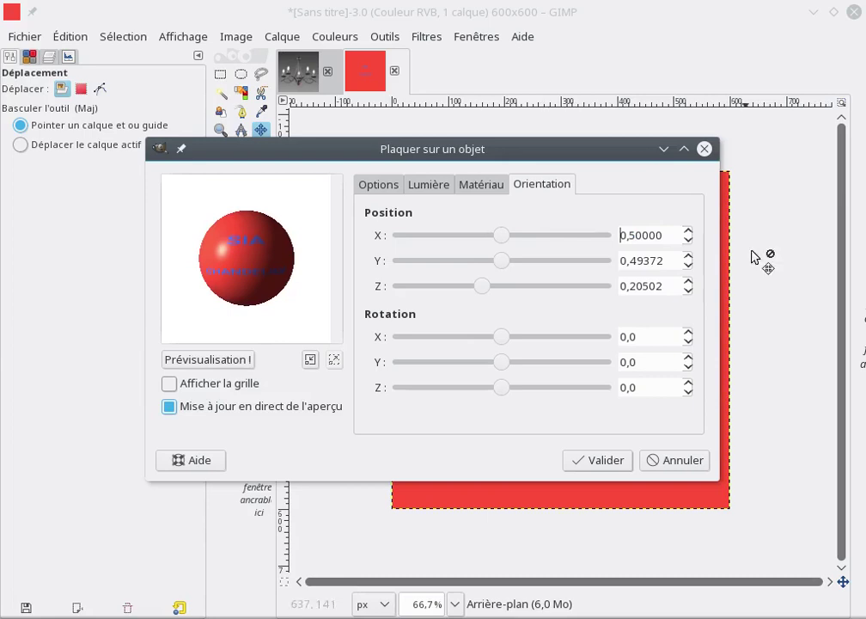
{"action": "double_click", "coordinate": [656, 261]}
{"action": "type", "text": "5"}
{"action": "key", "text": "Return"}
Set depth Z to 0 and tilt the sphere to rotations X 9,8, Y -5,3, Z 3,8
{"action": "double_click", "coordinate": [653, 286]}
{"action": "type", "text": "0"}
{"action": "key", "text": "Return"}
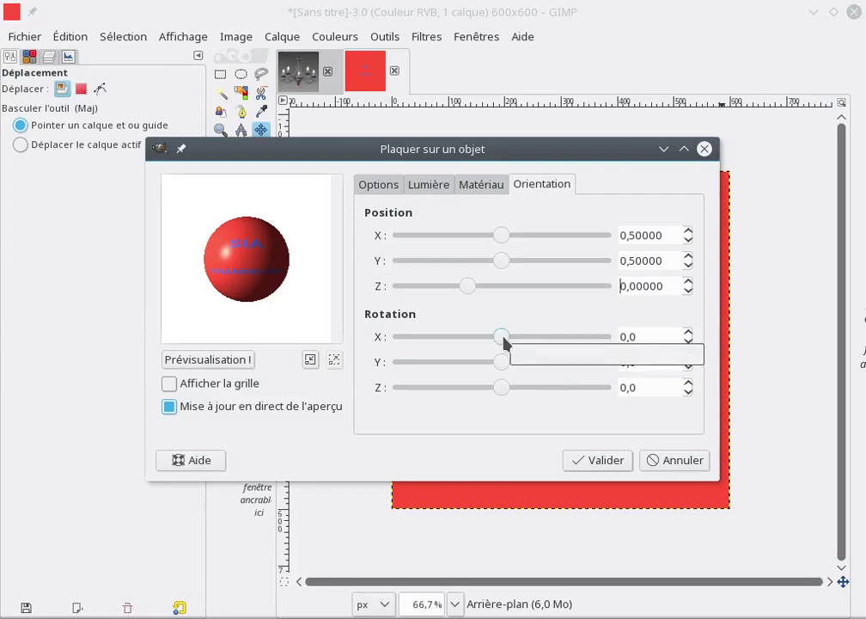
{"action": "left_click_drag", "start_coordinate": [505, 341], "coordinate": [510, 341]}
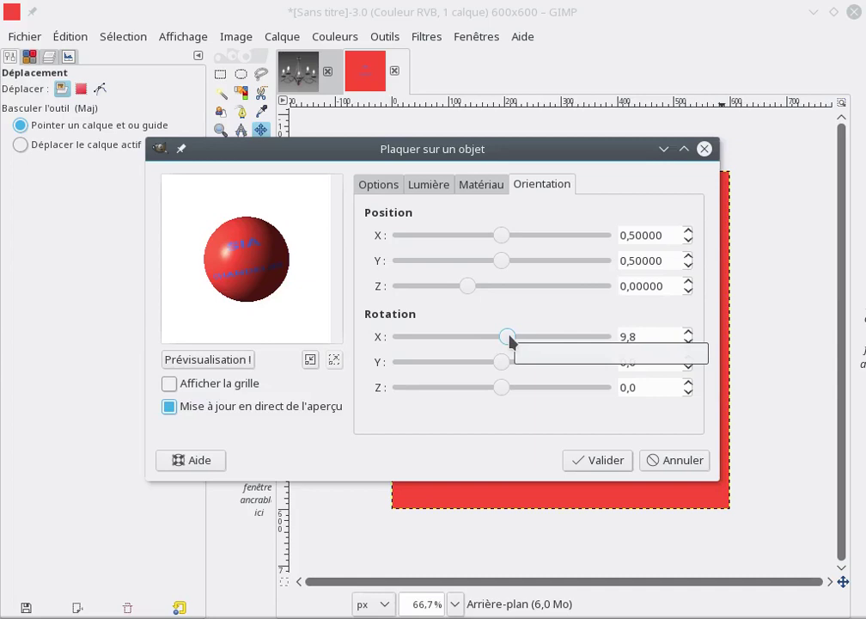
{"action": "mouse_move", "coordinate": [504, 365]}
{"action": "left_mouse_down"}
{"action": "mouse_move", "coordinate": [497, 366]}
{"action": "mouse_move", "coordinate": [506, 391]}
{"action": "left_mouse_up"}
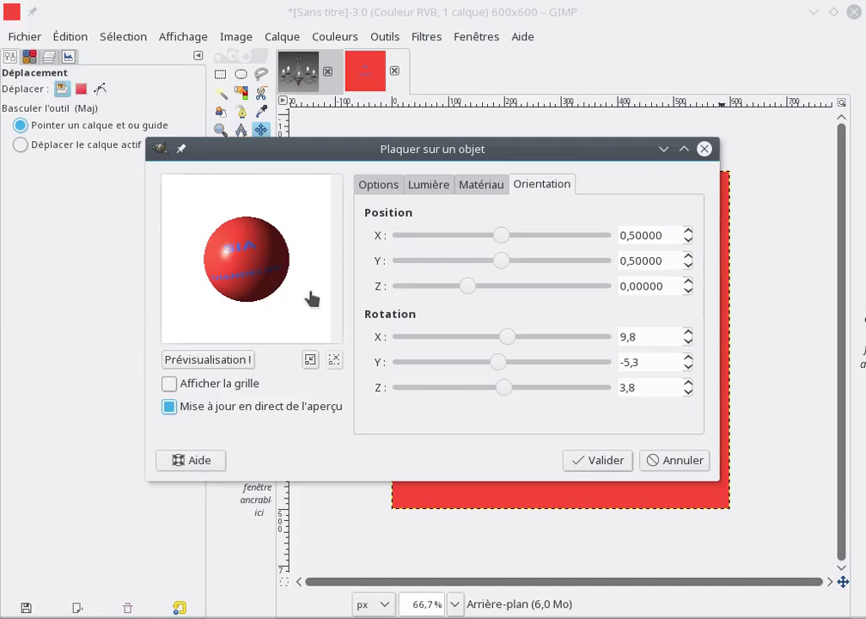
Move the light to X 0,80, Y -0,10, Z 3,20 and ease the sphere's Y rotation to -0,8
{"action": "left_click", "coordinate": [441, 190]}
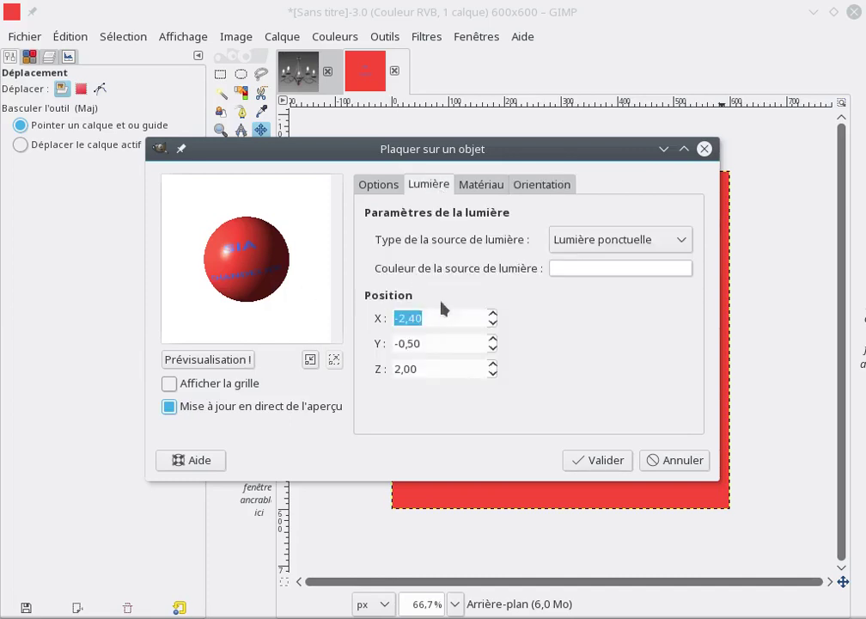
{"action": "scroll", "coordinate": [492, 331], "scroll_direction": "down", "scroll_amount": 1}
{"action": "scroll", "coordinate": [493, 331], "scroll_direction": "down", "scroll_amount": 3}
{"action": "scroll", "coordinate": [493, 331], "scroll_direction": "down", "scroll_amount": 2}
{"action": "scroll", "coordinate": [495, 316], "scroll_direction": "up", "scroll_amount": 15}
{"action": "scroll", "coordinate": [495, 316], "scroll_direction": "up", "scroll_amount": 7}
{"action": "scroll", "coordinate": [495, 316], "scroll_direction": "up", "scroll_amount": 10}
{"action": "scroll", "coordinate": [495, 316], "scroll_direction": "up", "scroll_amount": 7}
{"action": "scroll", "coordinate": [492, 324], "scroll_direction": "down", "scroll_amount": 1}
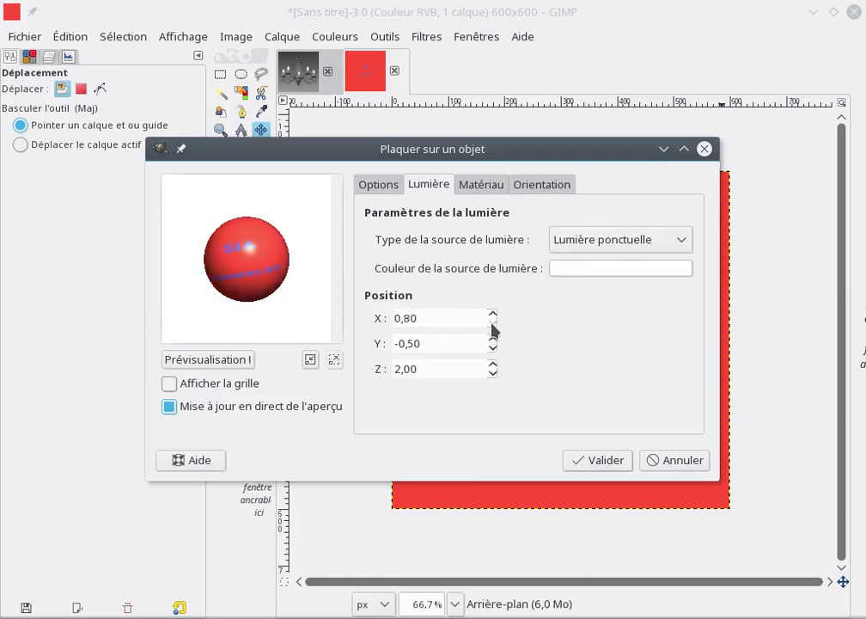
{"action": "scroll", "coordinate": [492, 327], "scroll_direction": "down", "scroll_amount": 5}
{"action": "scroll", "coordinate": [493, 346], "scroll_direction": "down", "scroll_amount": 1}
{"action": "scroll", "coordinate": [493, 346], "scroll_direction": "down", "scroll_amount": 11}
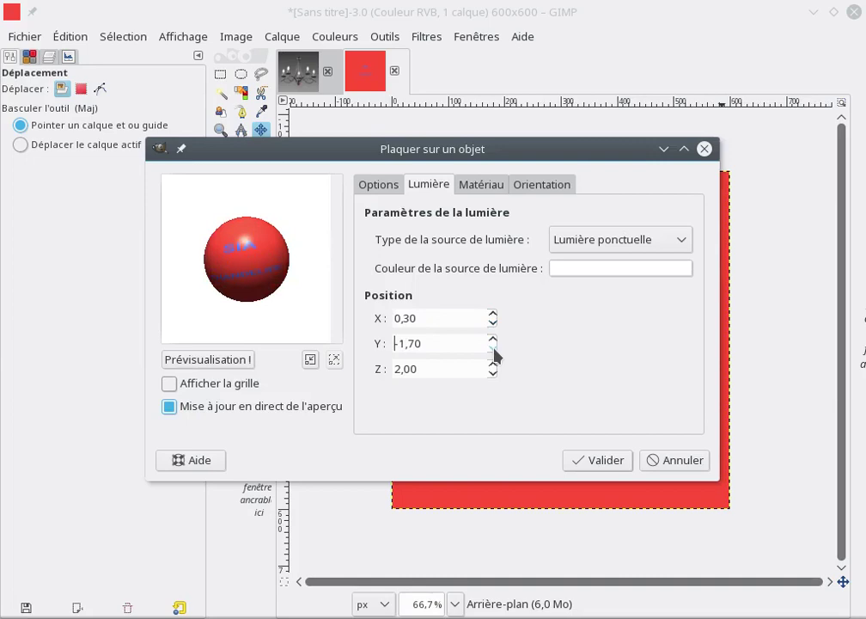
{"action": "scroll", "coordinate": [495, 345], "scroll_direction": "up", "scroll_amount": 20}
{"action": "scroll", "coordinate": [495, 345], "scroll_direction": "down", "scroll_amount": 11}
{"action": "scroll", "coordinate": [495, 346], "scroll_direction": "up", "scroll_amount": 6}
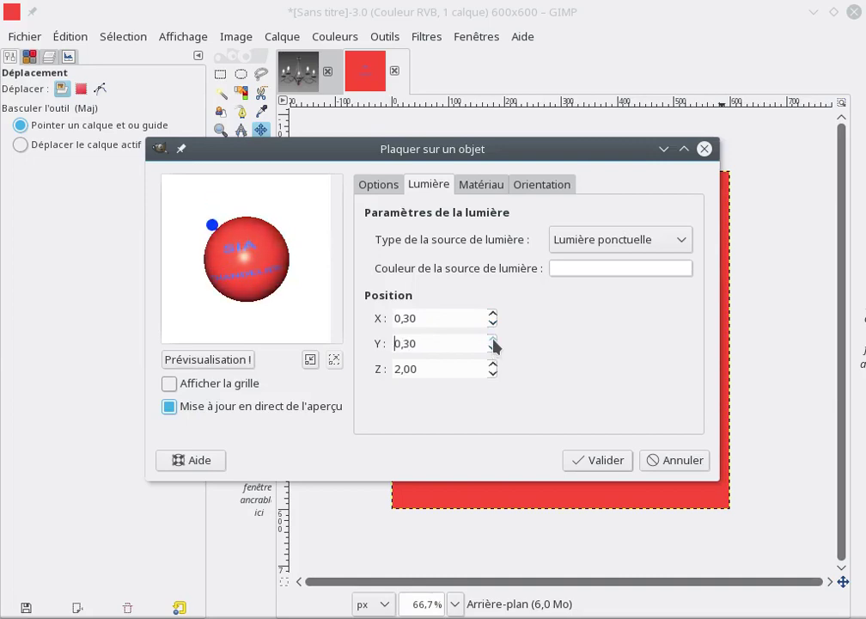
{"action": "scroll", "coordinate": [495, 346], "scroll_direction": "down", "scroll_amount": 1}
{"action": "scroll", "coordinate": [494, 351], "scroll_direction": "down", "scroll_amount": 2}
{"action": "scroll", "coordinate": [495, 356], "scroll_direction": "down", "scroll_amount": 1}
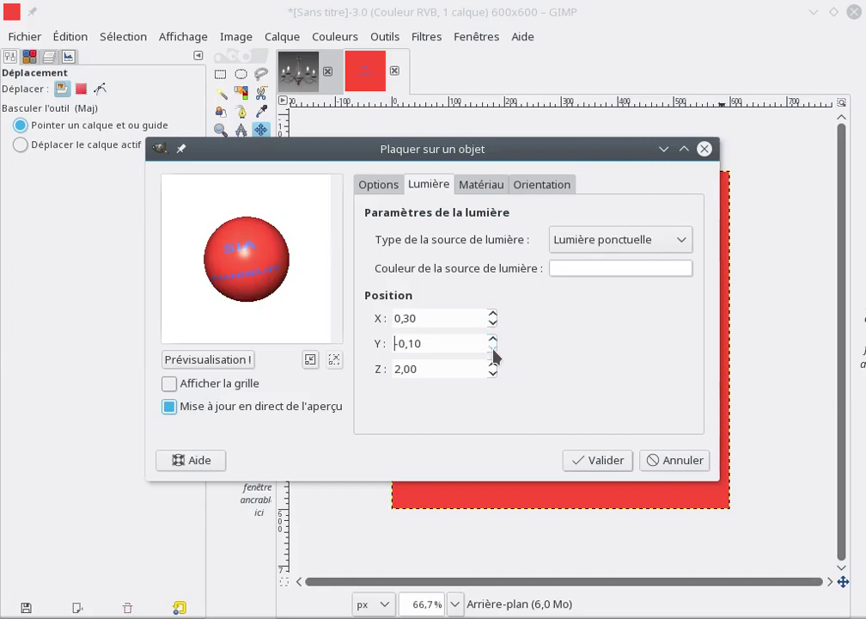
{"action": "scroll", "coordinate": [495, 372], "scroll_direction": "down", "scroll_amount": 1}
{"action": "scroll", "coordinate": [495, 369], "scroll_direction": "down", "scroll_amount": 1}
{"action": "scroll", "coordinate": [495, 378], "scroll_direction": "down", "scroll_amount": 3}
{"action": "scroll", "coordinate": [495, 378], "scroll_direction": "down", "scroll_amount": 15}
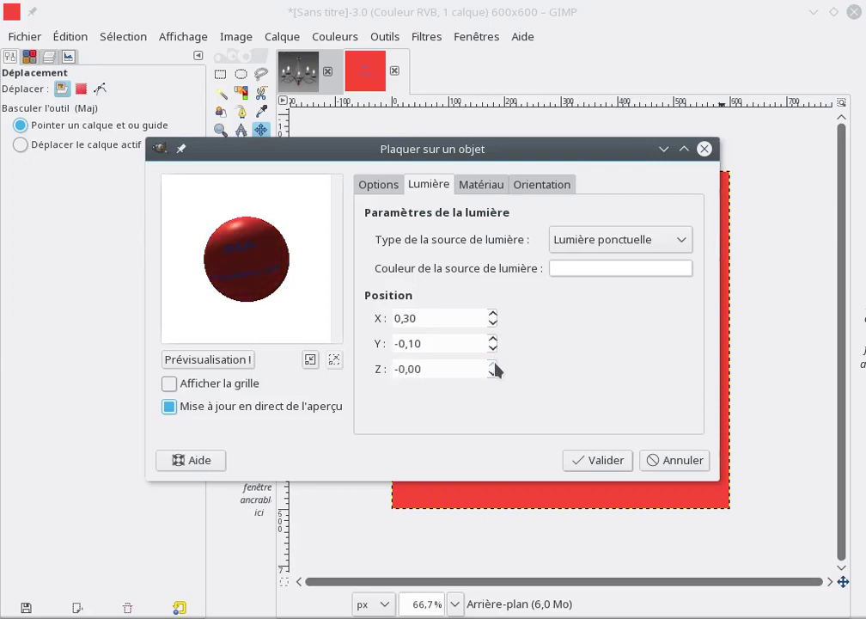
{"action": "scroll", "coordinate": [495, 369], "scroll_direction": "up", "scroll_amount": 11}
{"action": "scroll", "coordinate": [494, 369], "scroll_direction": "up", "scroll_amount": 4}
{"action": "scroll", "coordinate": [495, 369], "scroll_direction": "up", "scroll_amount": 4}
{"action": "scroll", "coordinate": [495, 370], "scroll_direction": "up", "scroll_amount": 10}
{"action": "scroll", "coordinate": [495, 369], "scroll_direction": "up", "scroll_amount": 1}
{"action": "scroll", "coordinate": [495, 369], "scroll_direction": "up", "scroll_amount": 1}
{"action": "scroll", "coordinate": [495, 370], "scroll_direction": "up", "scroll_amount": 1}
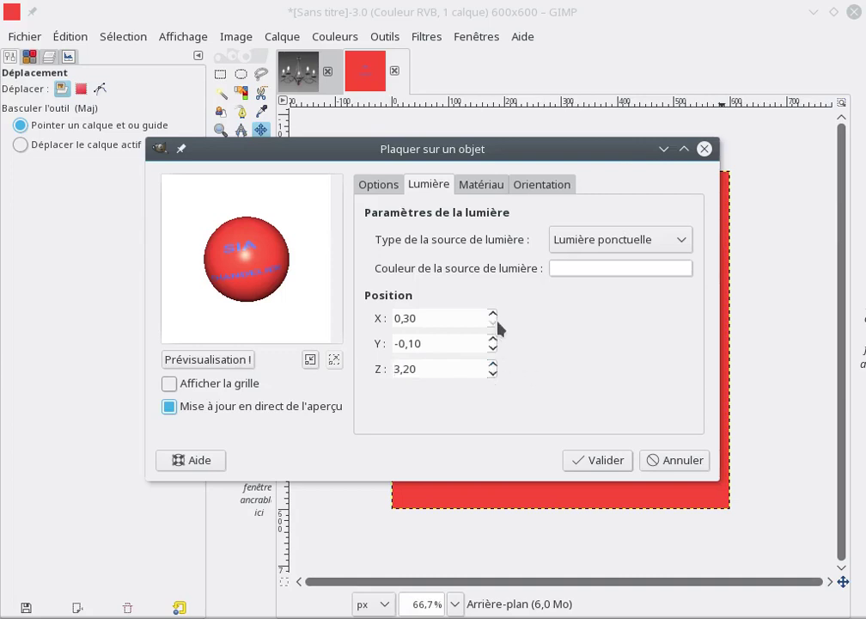
{"action": "scroll", "coordinate": [496, 323], "scroll_direction": "up", "scroll_amount": 1}
{"action": "scroll", "coordinate": [495, 324], "scroll_direction": "up", "scroll_amount": 1}
{"action": "scroll", "coordinate": [496, 324], "scroll_direction": "up", "scroll_amount": 2}
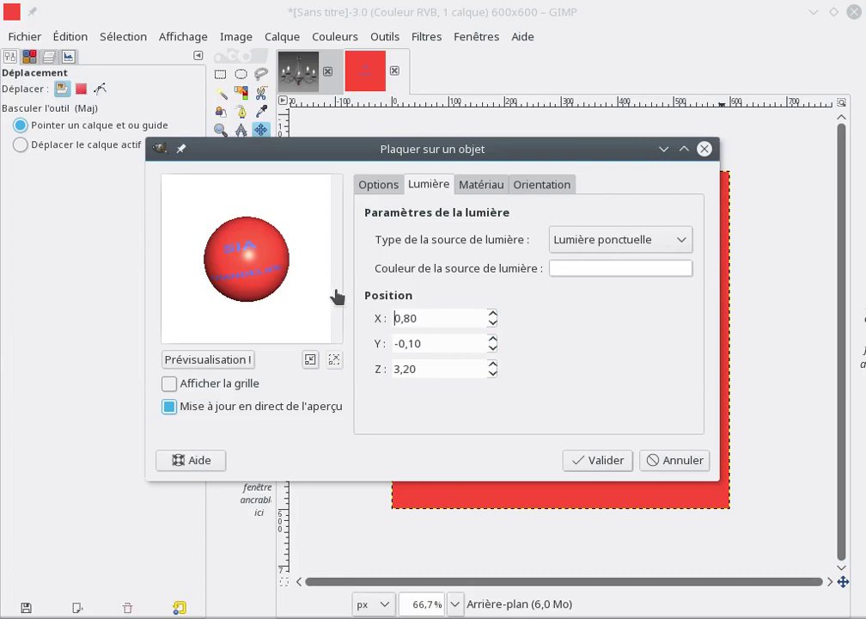
{"action": "left_click", "coordinate": [524, 187]}
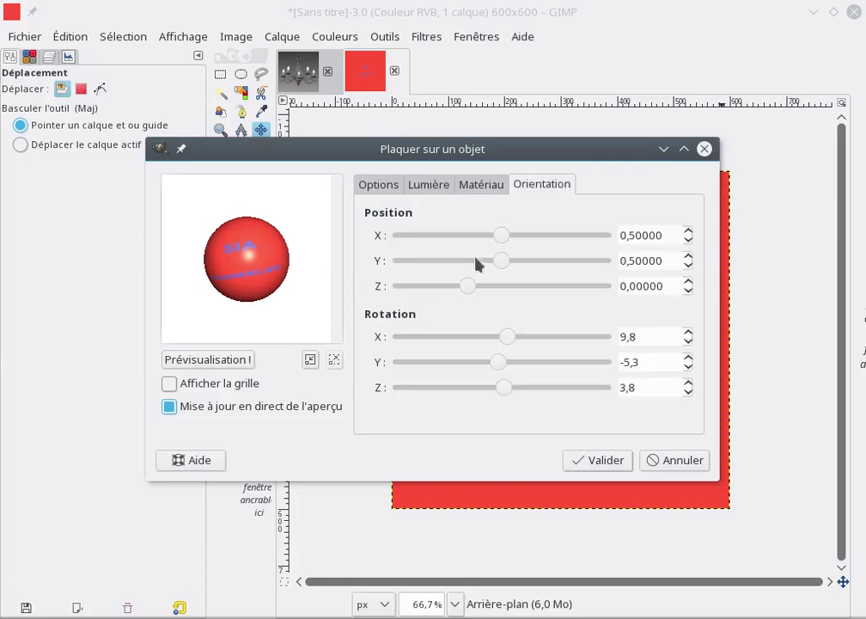
{"action": "left_click_drag", "start_coordinate": [500, 365], "coordinate": [502, 368]}
Apply the Map Object sphere render, then fuzzy-select its white background at threshold 15
{"action": "left_click", "coordinate": [597, 461]}
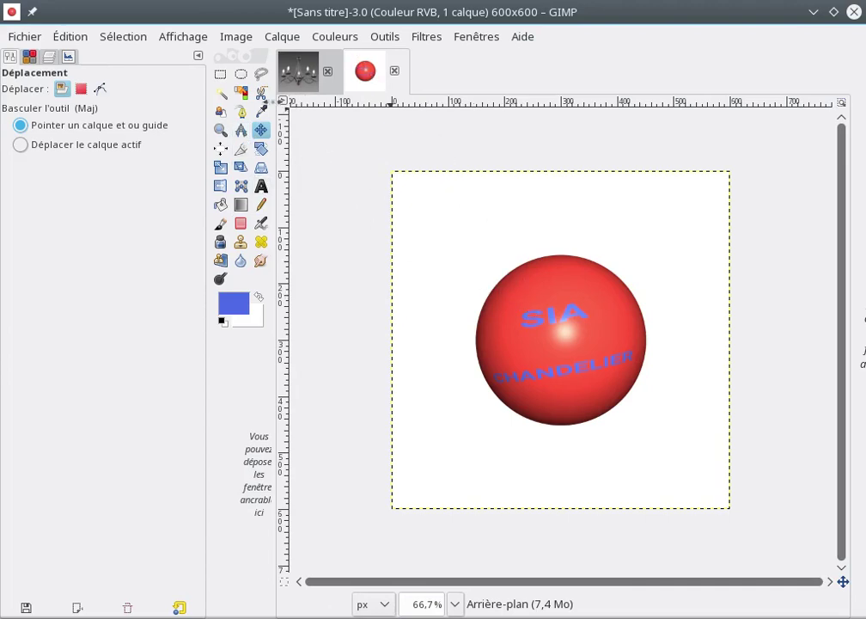
{"action": "left_click", "coordinate": [221, 92]}
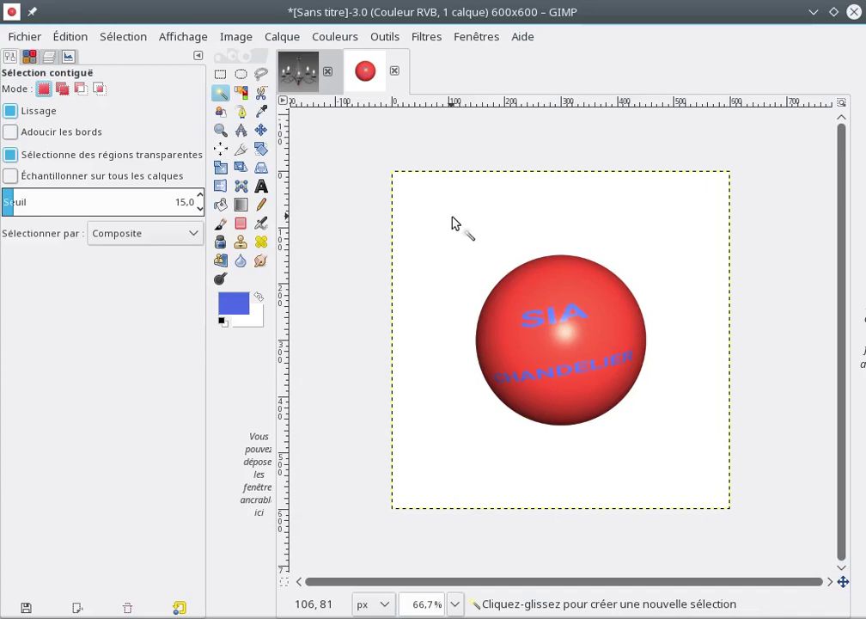
{"action": "left_click", "coordinate": [452, 223]}
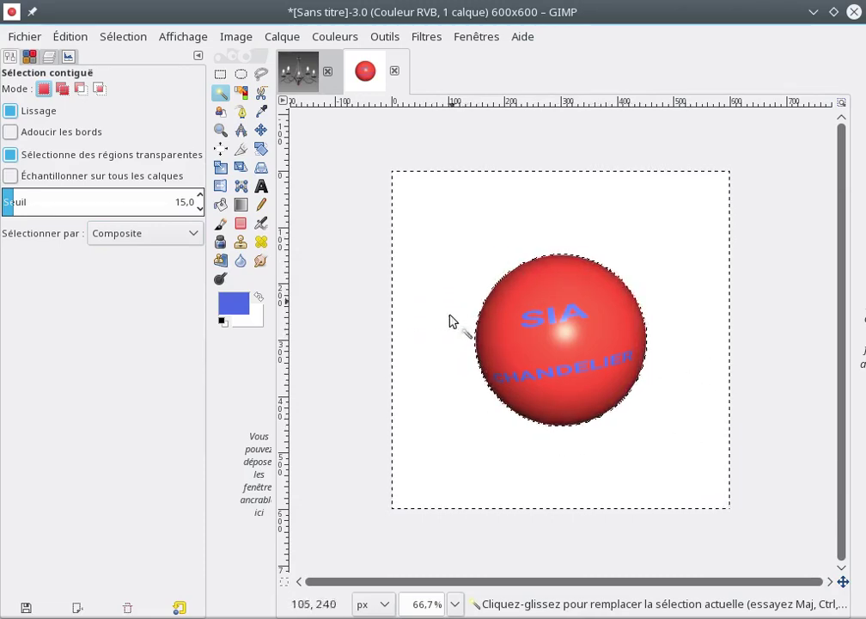
{"action": "right_click", "coordinate": [601, 304]}
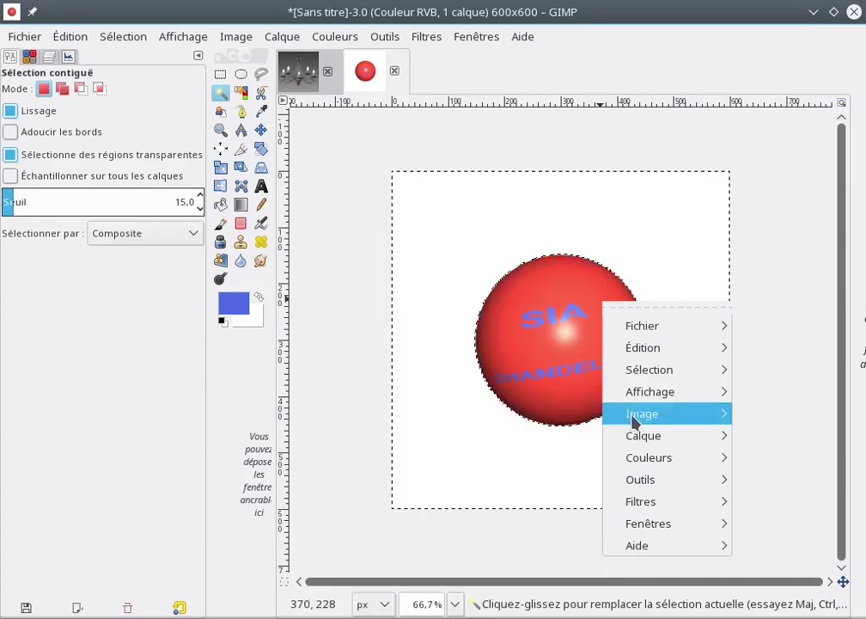
{"action": "mouse_move", "coordinate": [650, 370]}
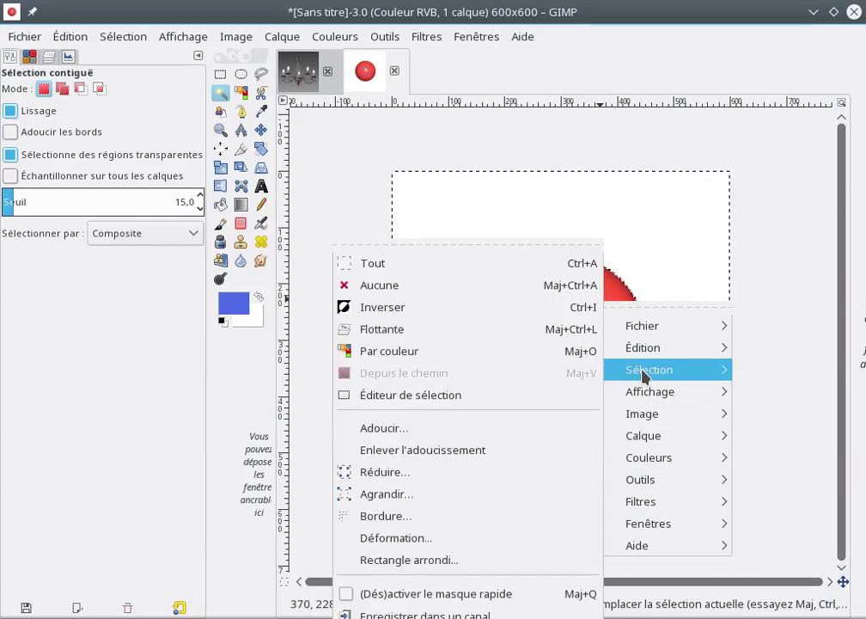
Invert the white-background selection so only the red ball is selected, and copy it
{"action": "left_click", "coordinate": [490, 316]}
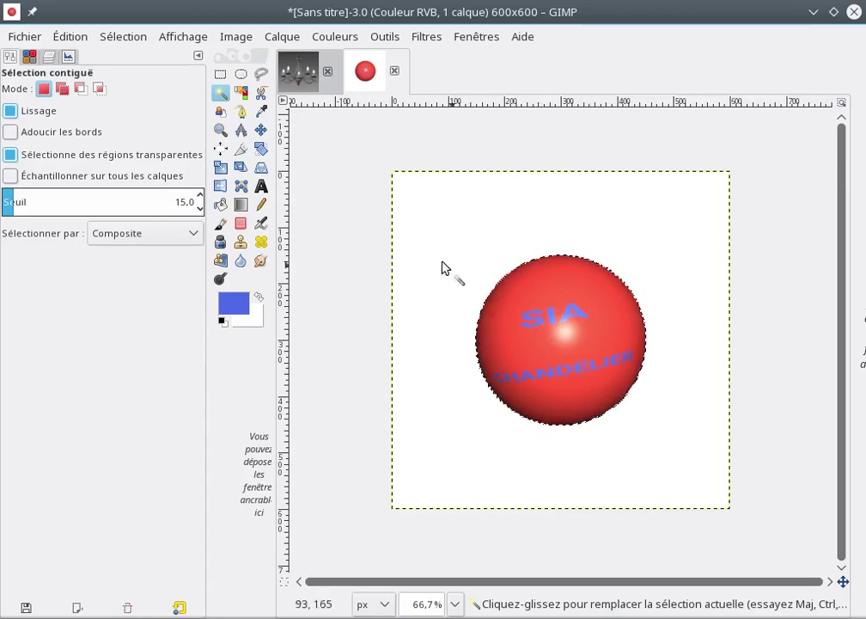
{"action": "right_click", "coordinate": [597, 305]}
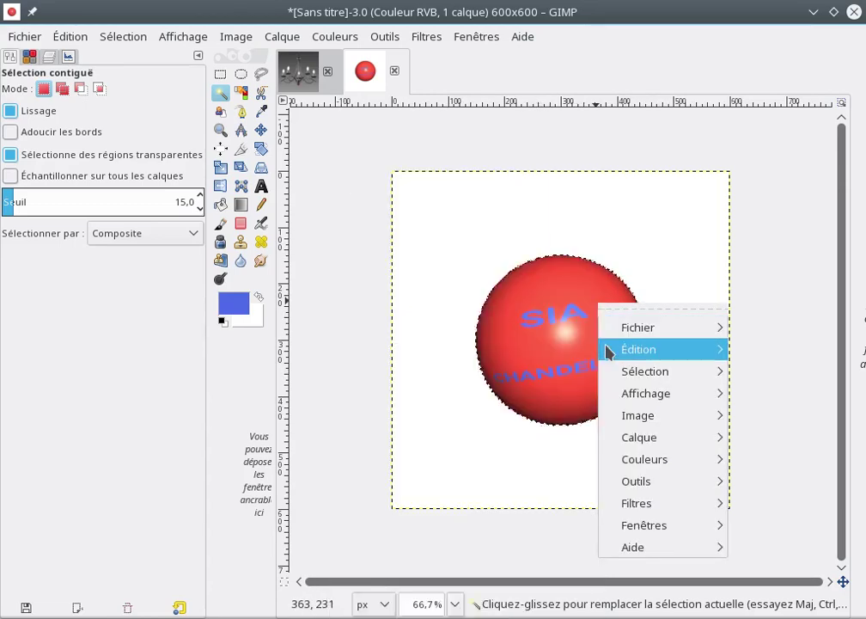
{"action": "left_click", "coordinate": [426, 267]}
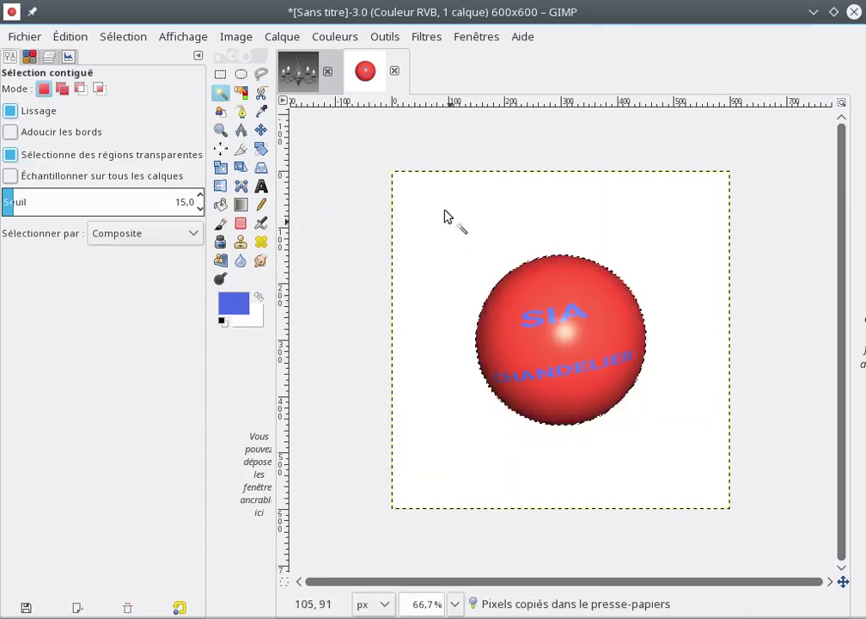
Paste the SIA / CHANDELIER ball into the chandelier photo, move it upper left, and anchor it
{"action": "left_click", "coordinate": [301, 79]}
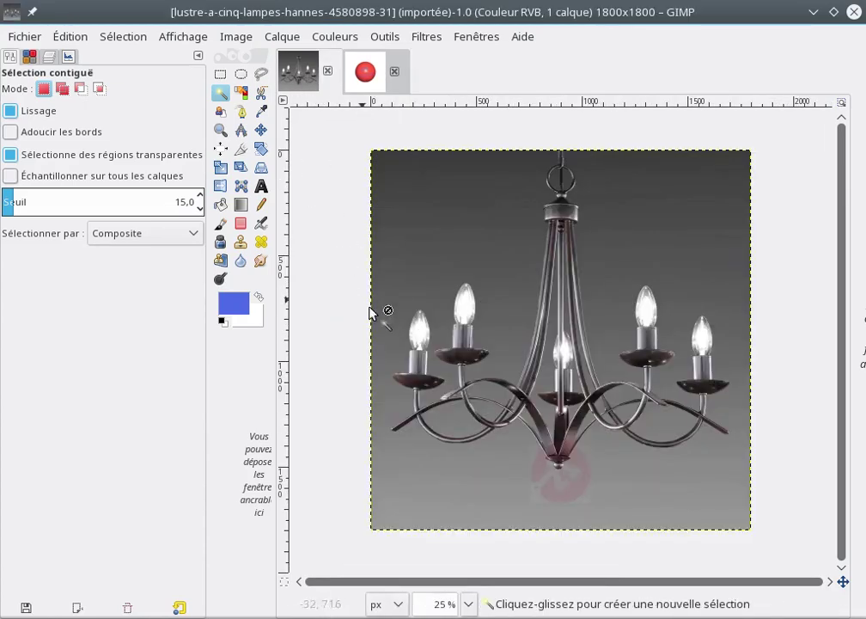
{"action": "right_click", "coordinate": [507, 251]}
{"action": "mouse_move", "coordinate": [550, 294]}
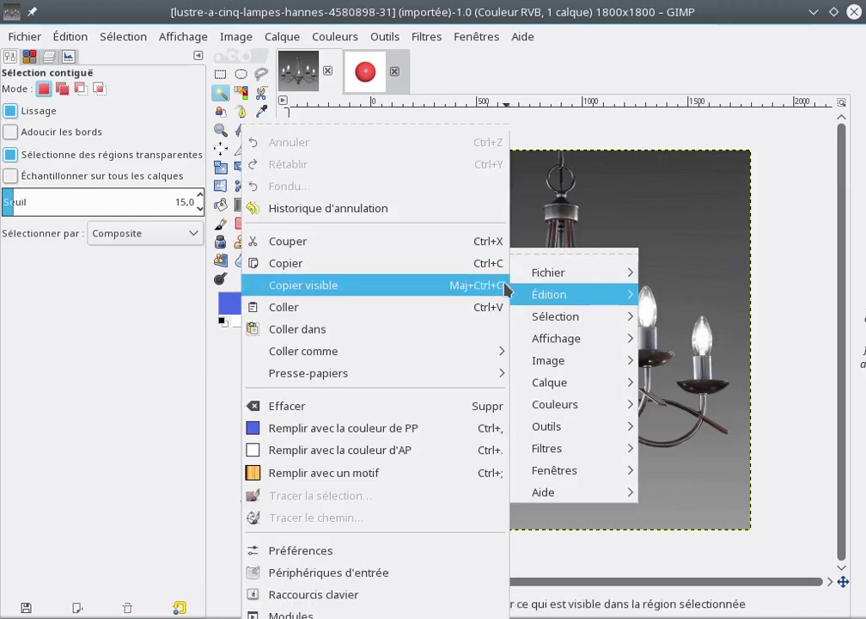
{"action": "left_click", "coordinate": [412, 306]}
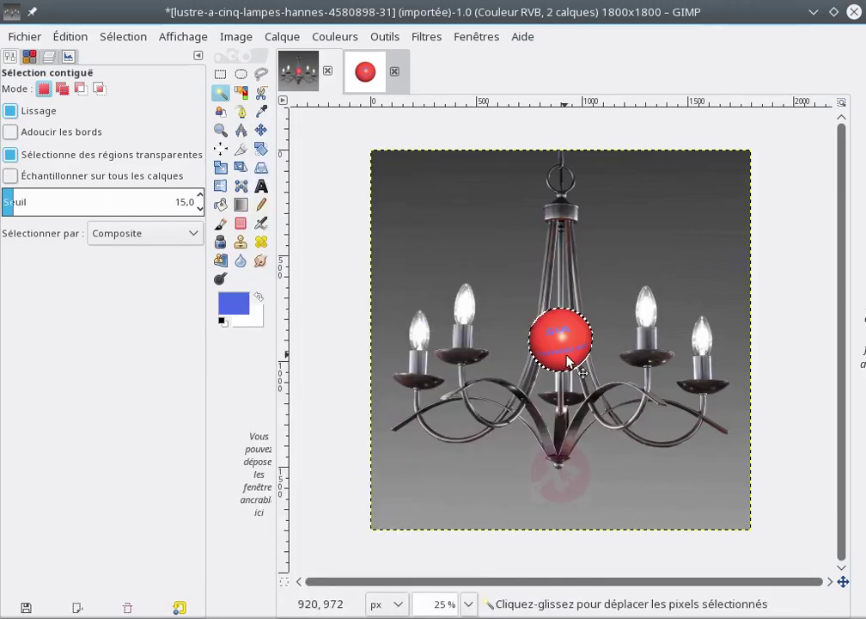
{"action": "mouse_move", "coordinate": [566, 342]}
{"action": "left_mouse_down"}
{"action": "mouse_move", "coordinate": [669, 262]}
{"action": "mouse_move", "coordinate": [464, 250]}
{"action": "left_mouse_up"}
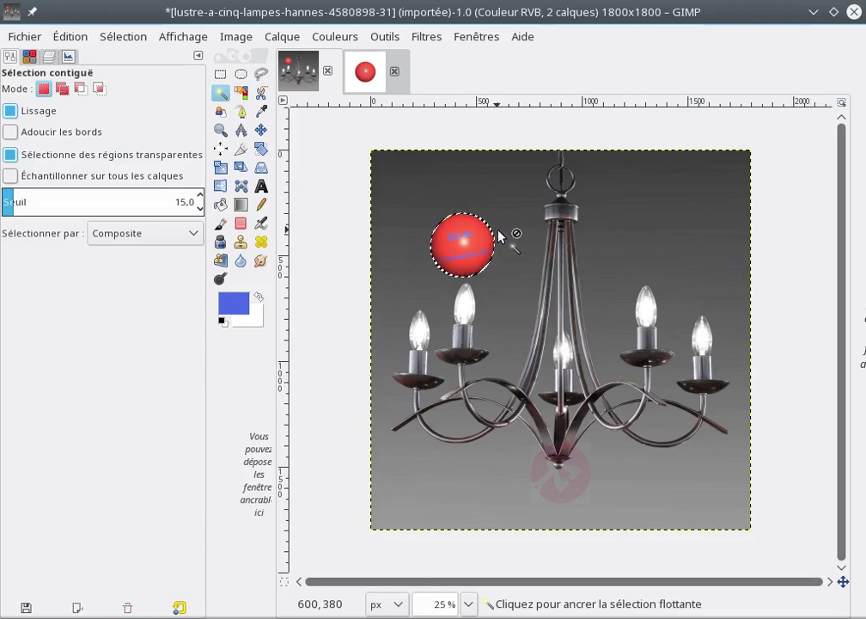
{"action": "left_click", "coordinate": [503, 232]}
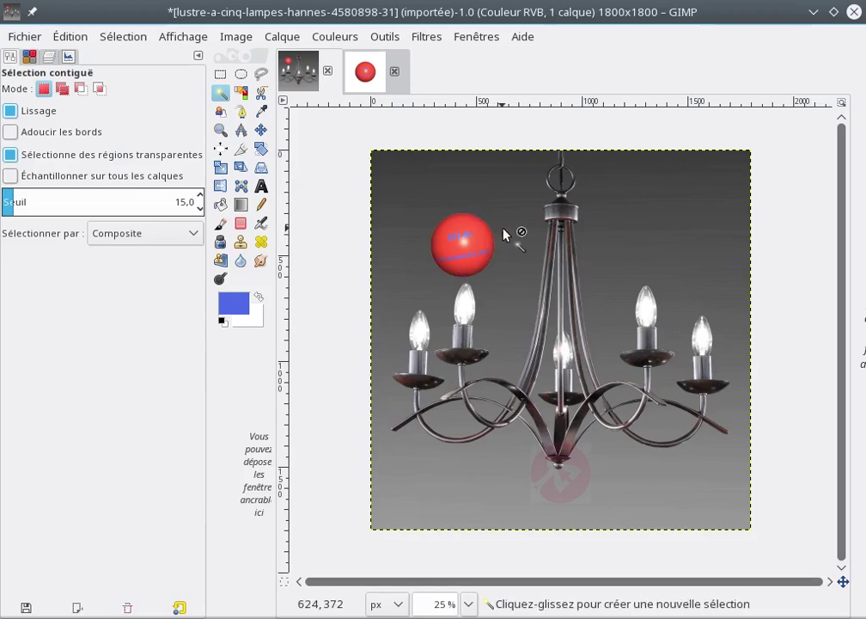